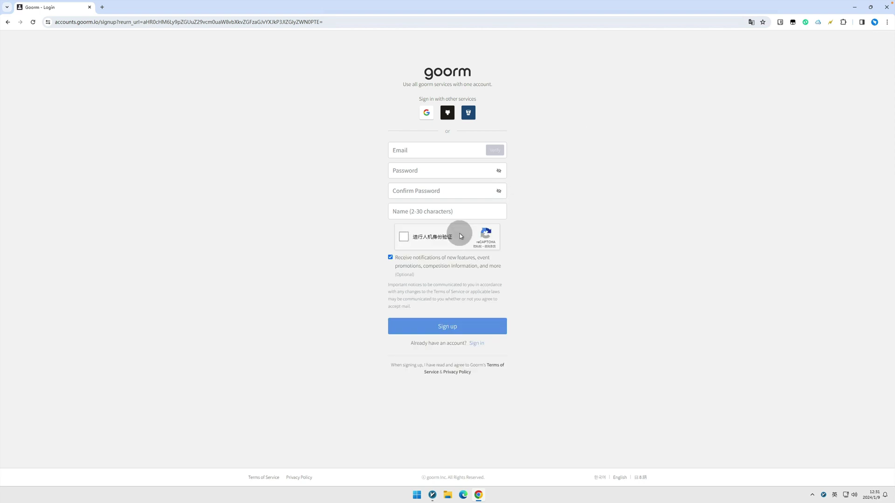
Step: Open the temporary mail site email.ml in a new browser tab
left_click(425, 149)
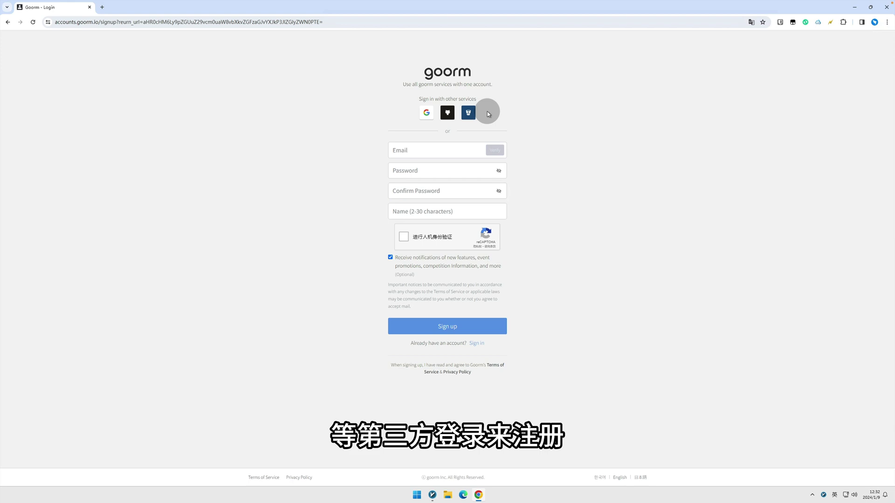
left_click(103, 7)
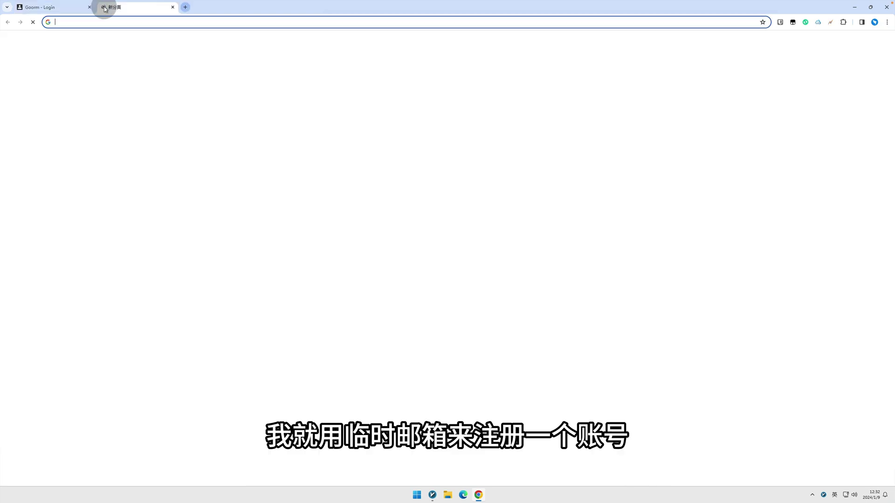
type("email.ml")
key("Return")
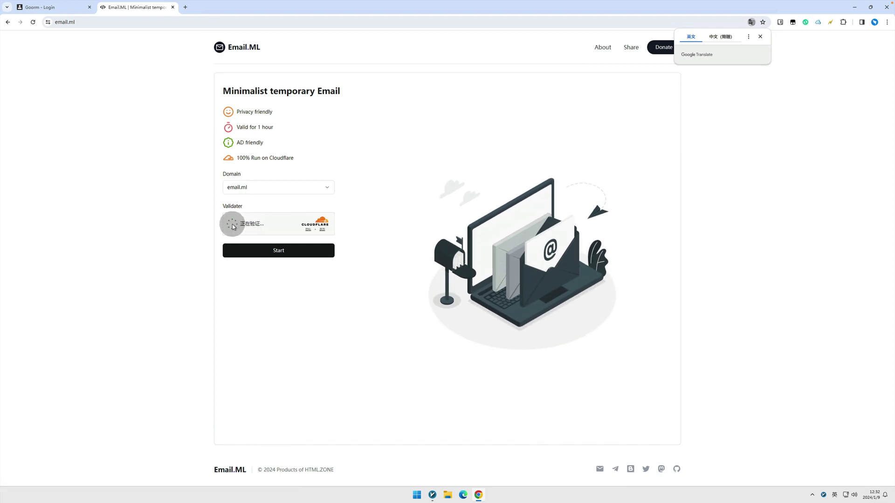
Step: Pass the human check, start a temporary mailbox on the email.ml domain and copy its address
left_click(760, 36)
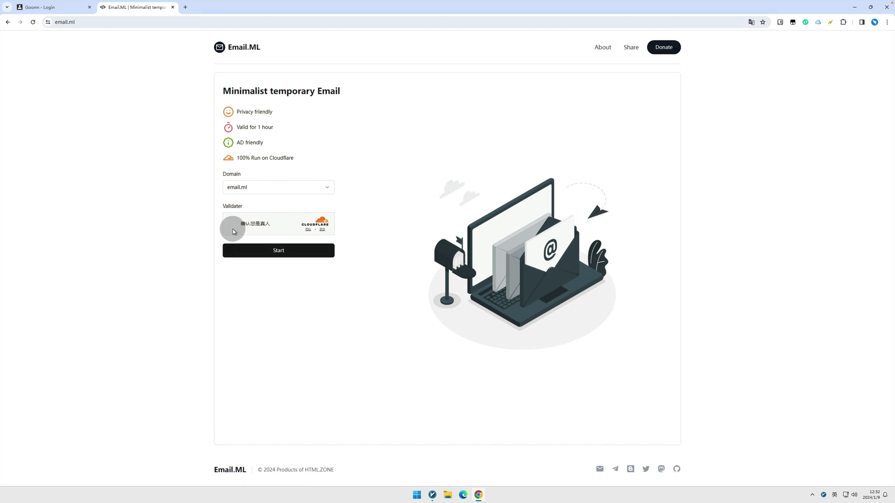
left_click(233, 225)
left_click(269, 251)
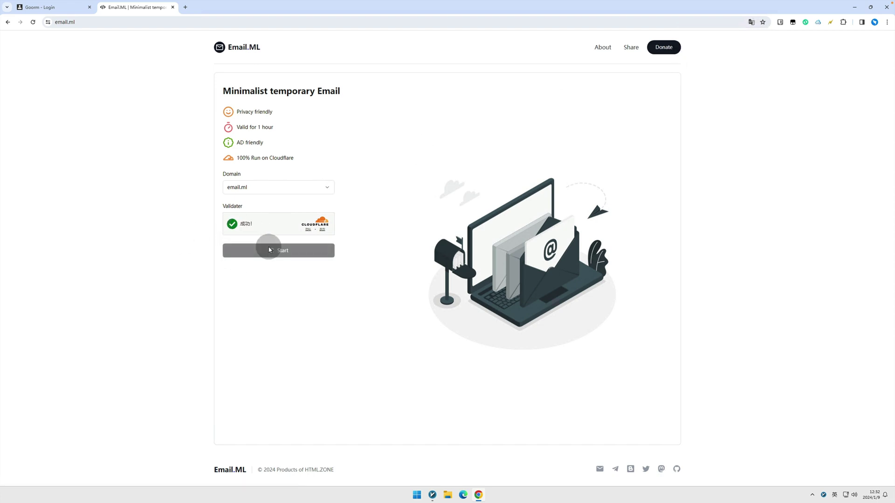
left_click(284, 190)
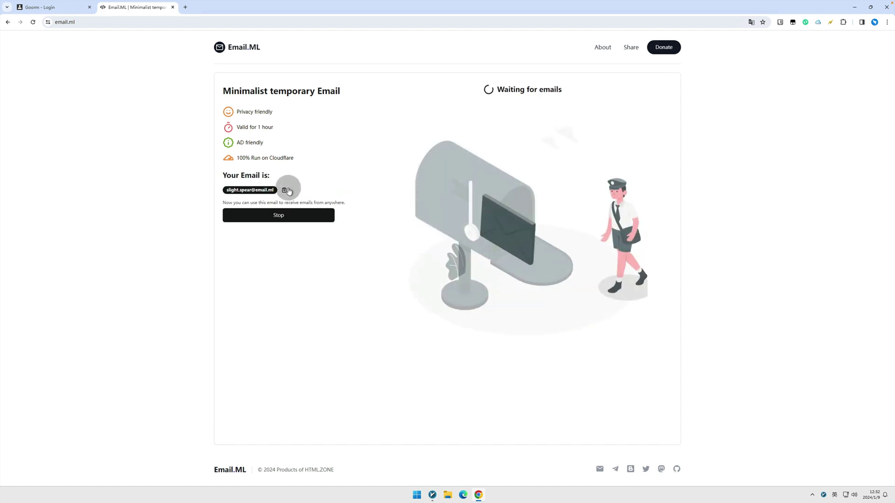
Step: Fill in the goorm sign-up form with the copied email address, the account password and its confirmation, and the name TestForIdev
left_click(54, 8)
left_click(429, 154)
key("ctrl+v")
left_click(431, 169)
type("aaaaaaaaaa")
left_click(427, 190)
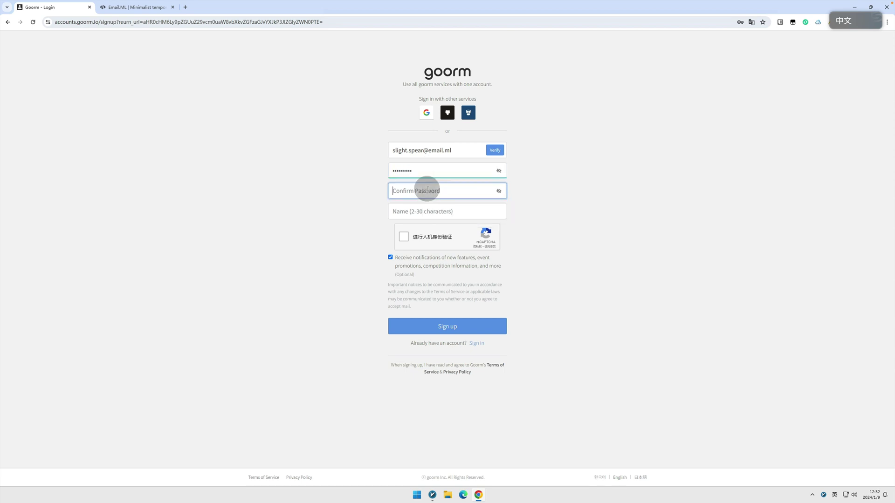
type("aaaaaaaaaa")
key("shift")
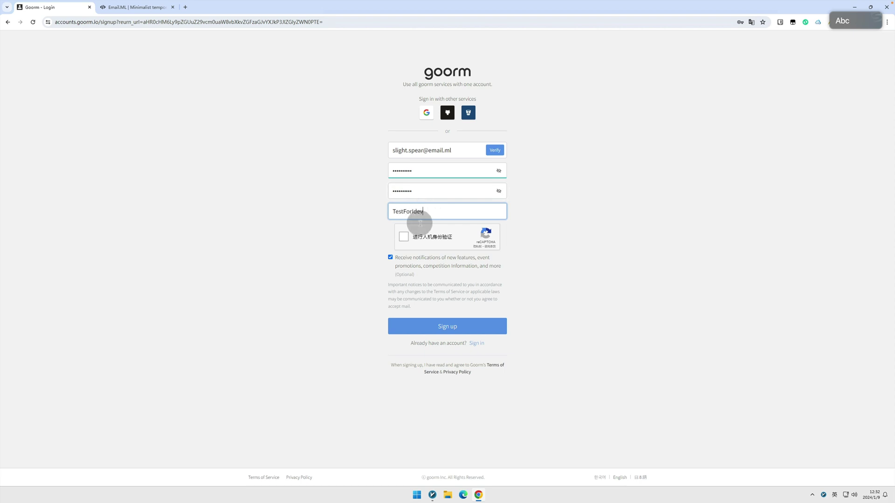
Step: Pass the reCAPTCHA check on the sign-up form and send the verification email to the entered address
left_click(405, 238)
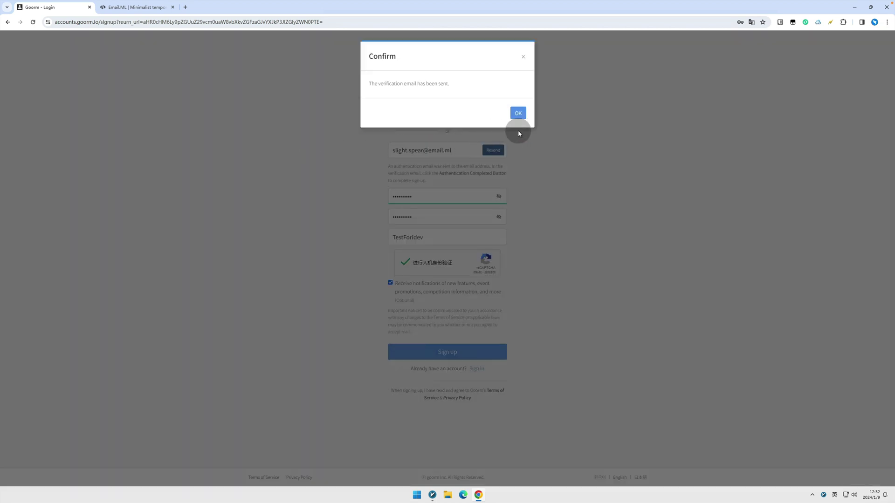
left_click(517, 114)
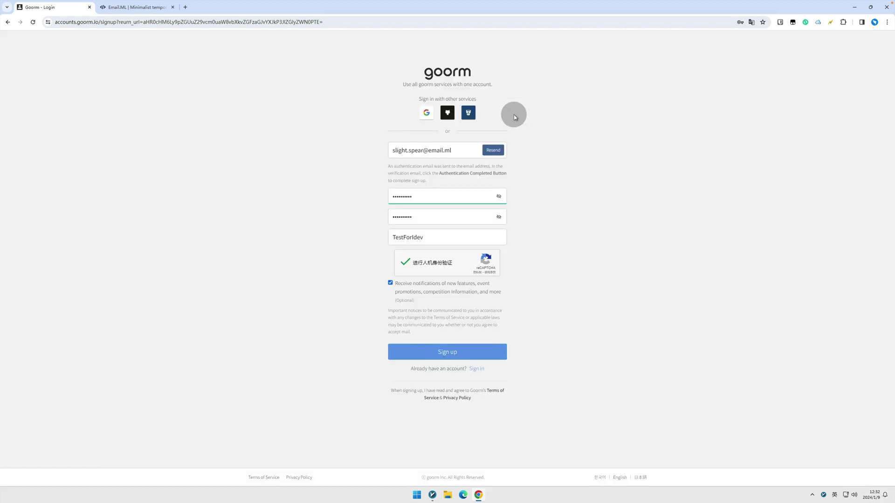
Step: Open goorm's authentication mail in the temporary mailbox, confirm the email address and close the verification page
left_click(135, 8)
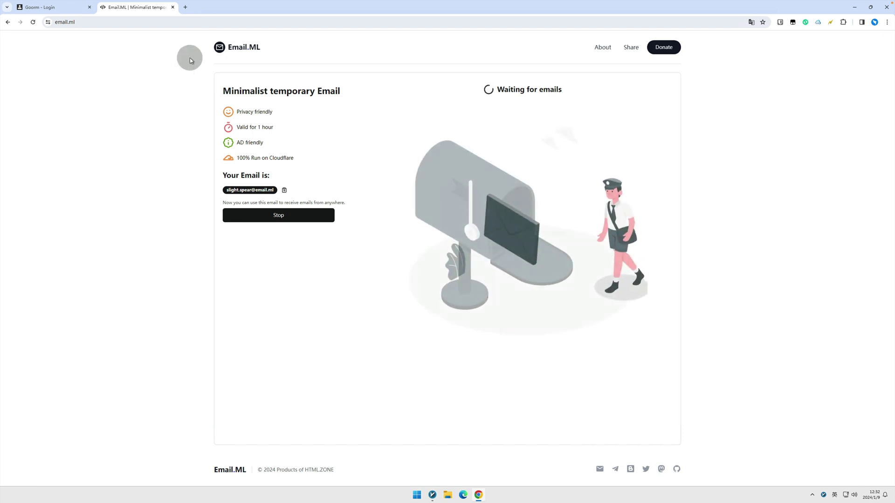
left_click(70, 8)
left_click(140, 8)
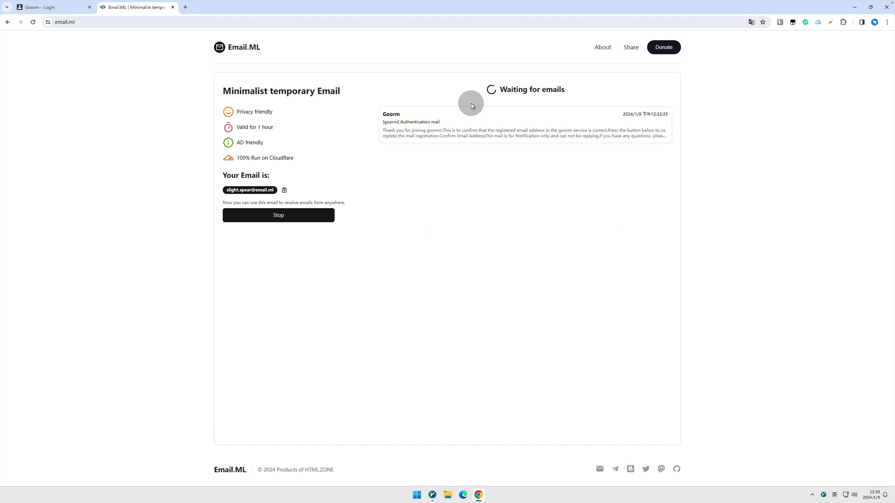
left_click(479, 136)
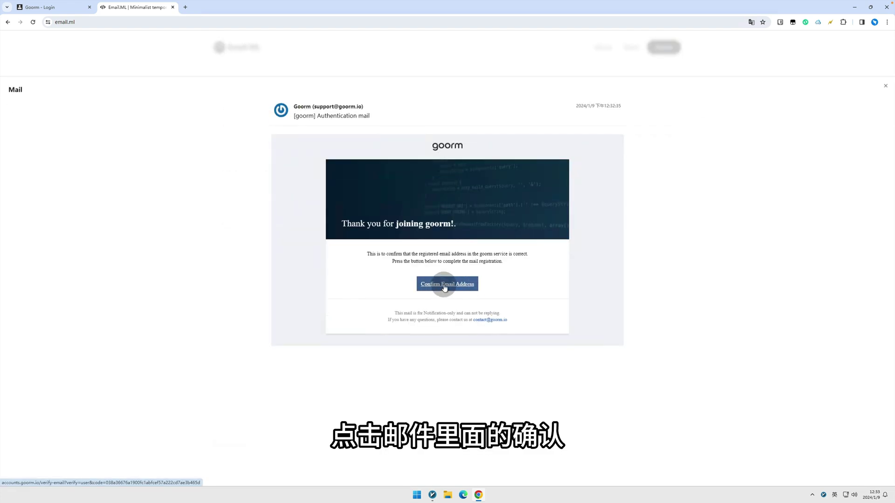
left_click(444, 285)
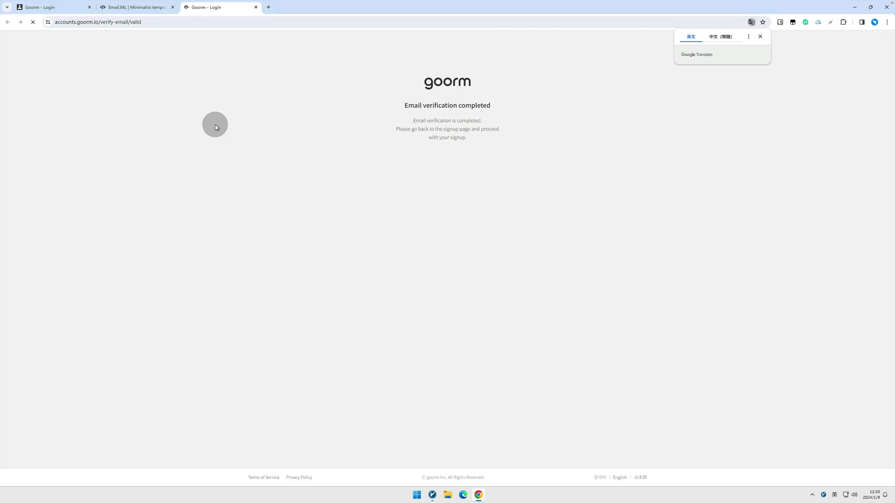
left_click(211, 11)
middle_click(211, 12)
Step: Submit the goorm sign-up form and skip the optional job and preferred languages information
left_click(60, 7)
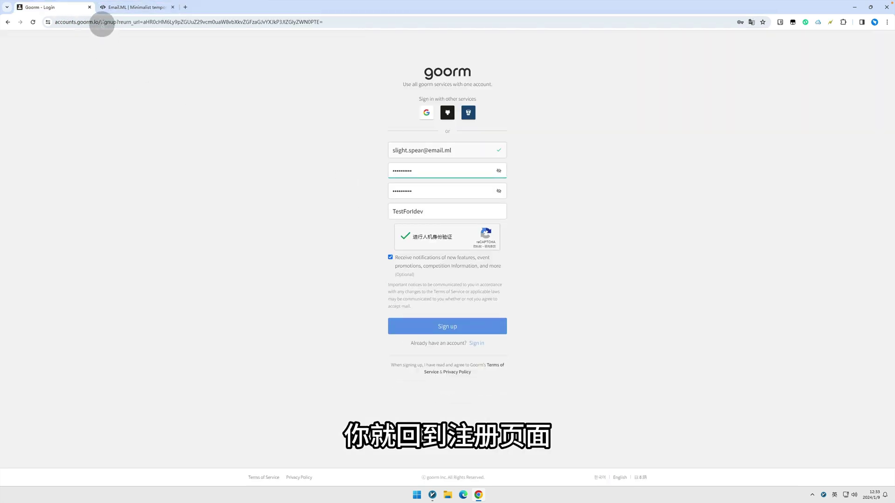
left_click(457, 326)
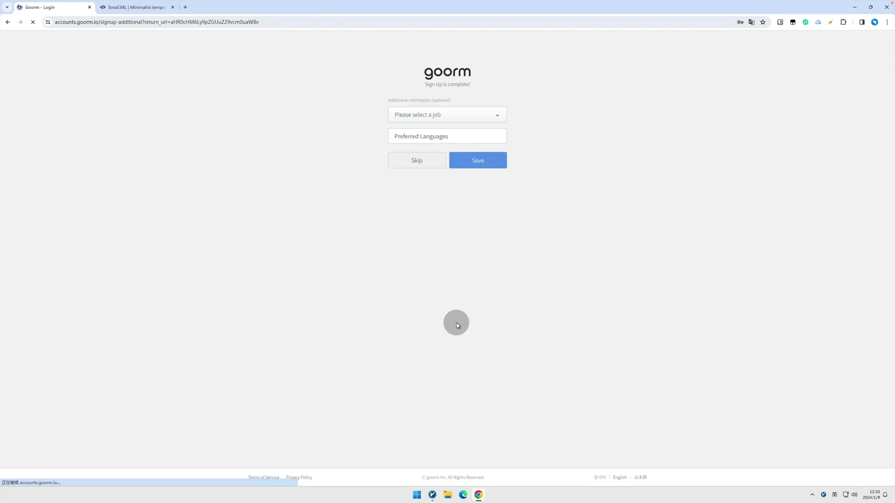
left_click(759, 40)
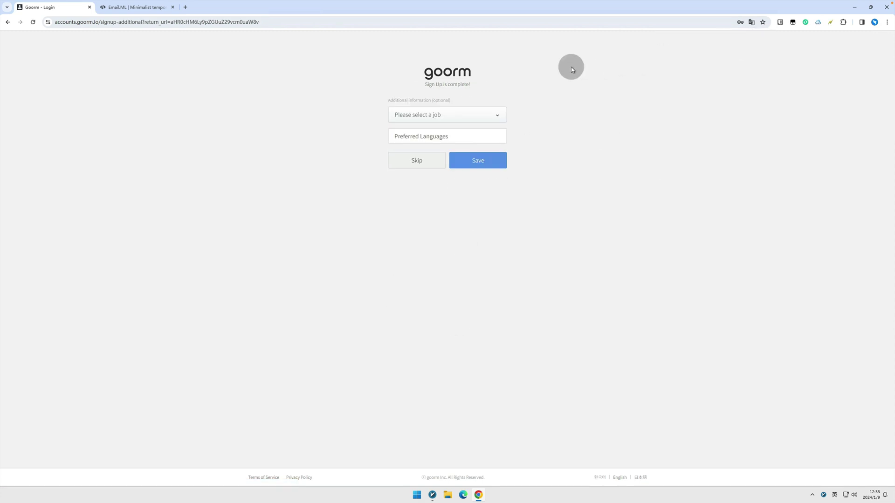
left_click_drag(380, 103, 542, 104)
left_click(422, 163)
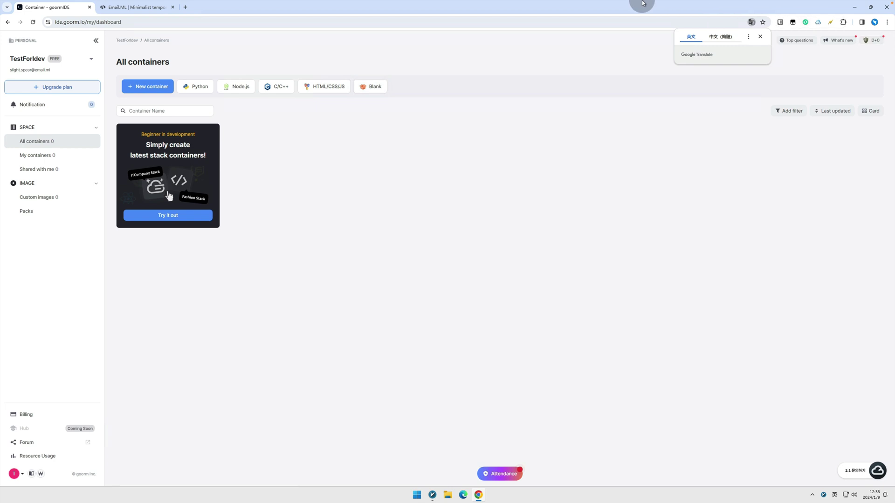
left_click(759, 37)
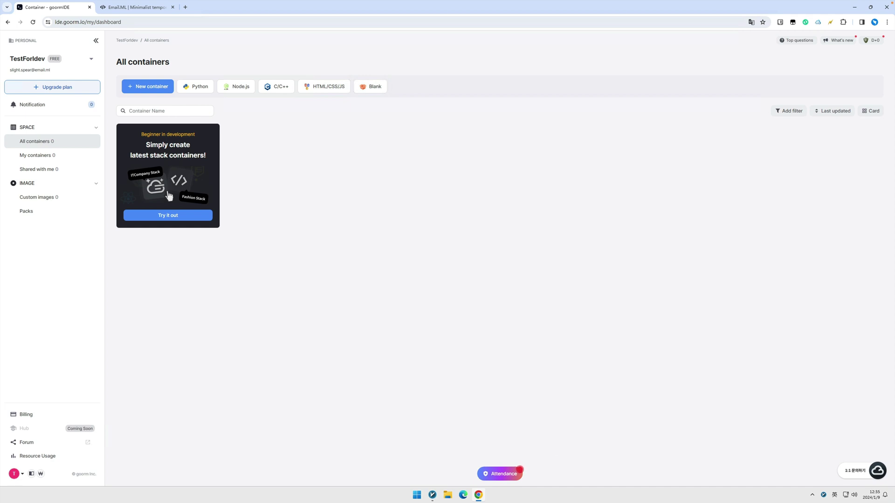
Step: Start a new container with the Blank stack and the Empty Project template
left_click(149, 85)
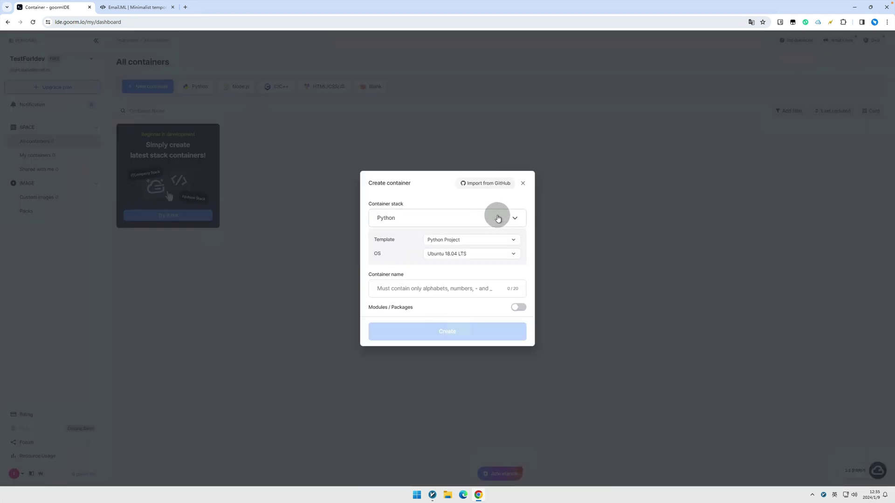
left_click(497, 218)
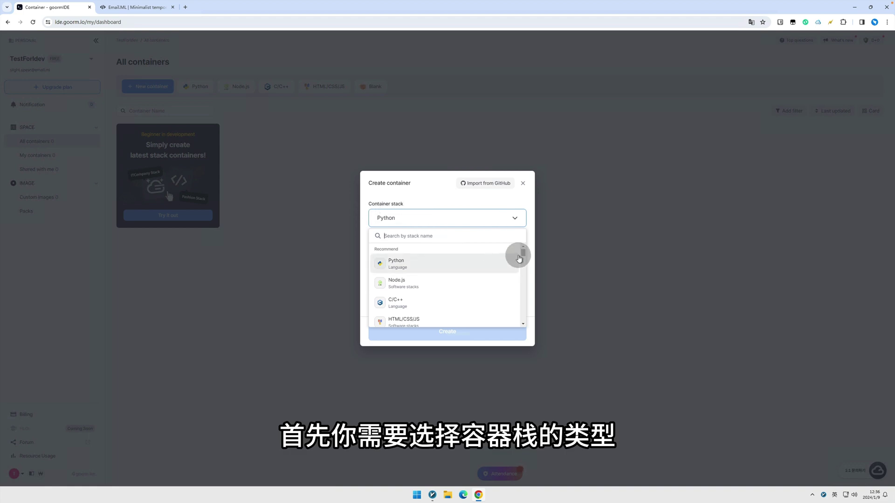
left_click_drag(523, 262, 524, 253)
scroll(463, 280, "down", 2)
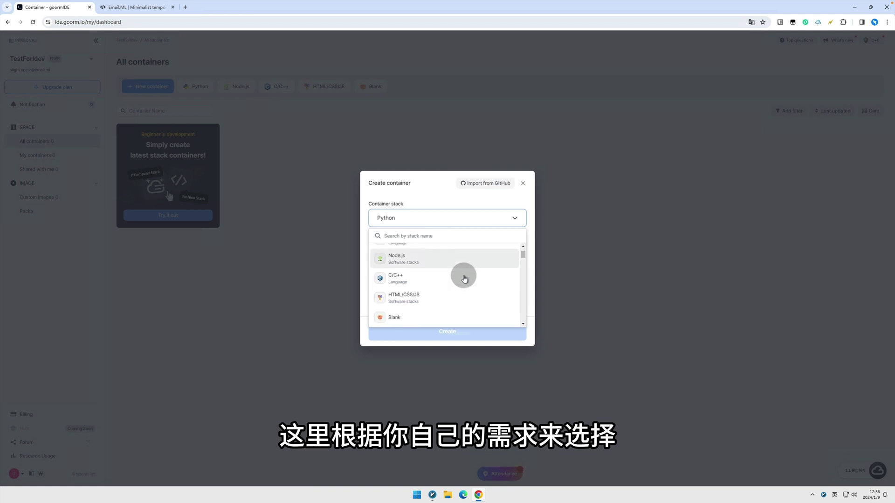
left_click(399, 298)
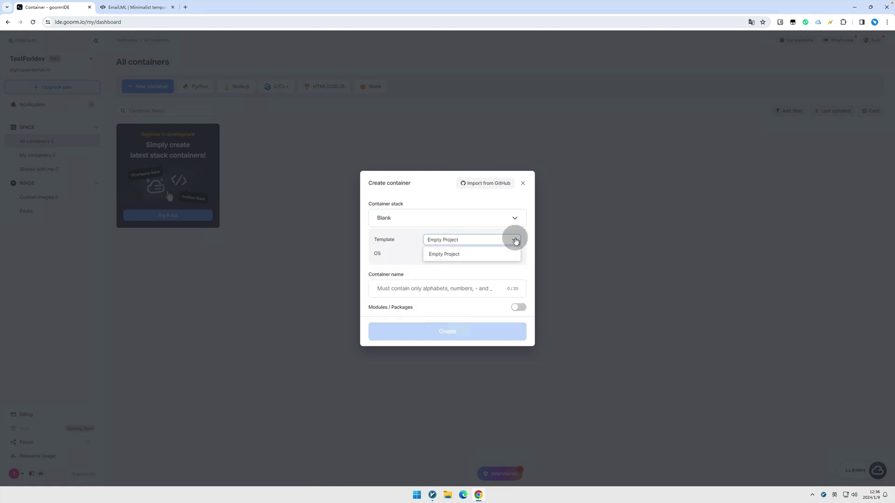
left_click(508, 254)
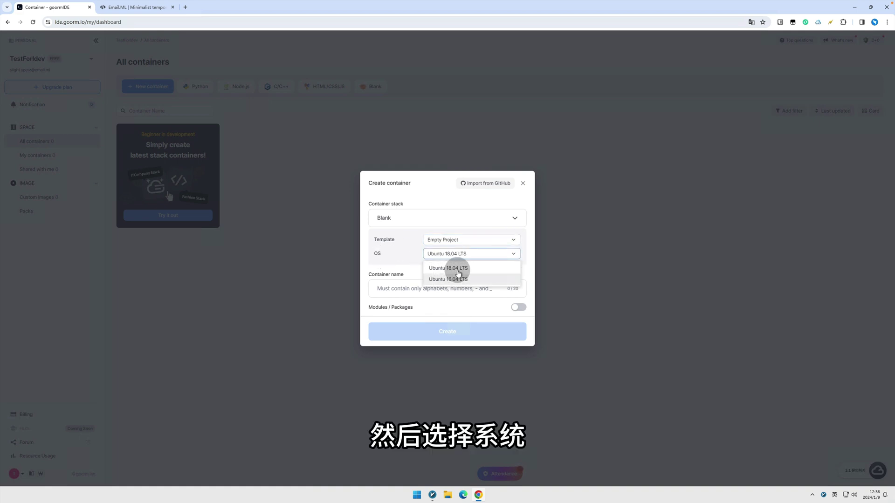
Step: Choose Ubuntu 18.04 LTS as the container's OS, name it Idev and create it
left_click(448, 279)
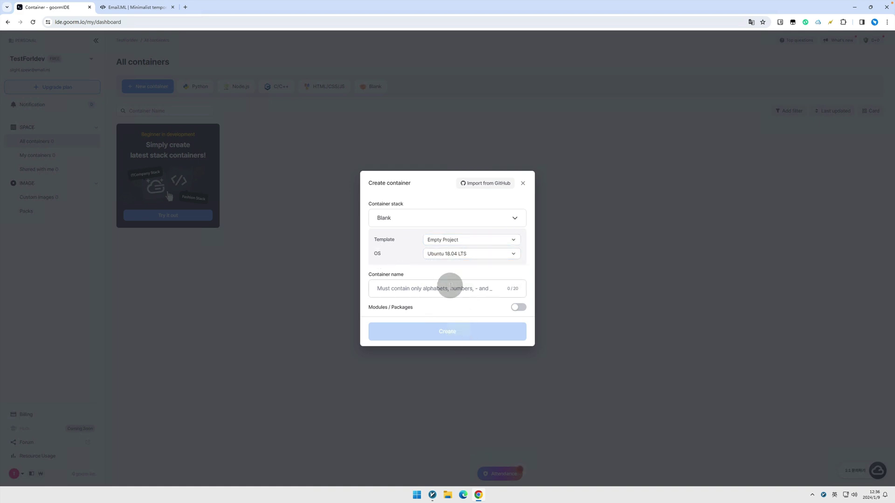
type("I")
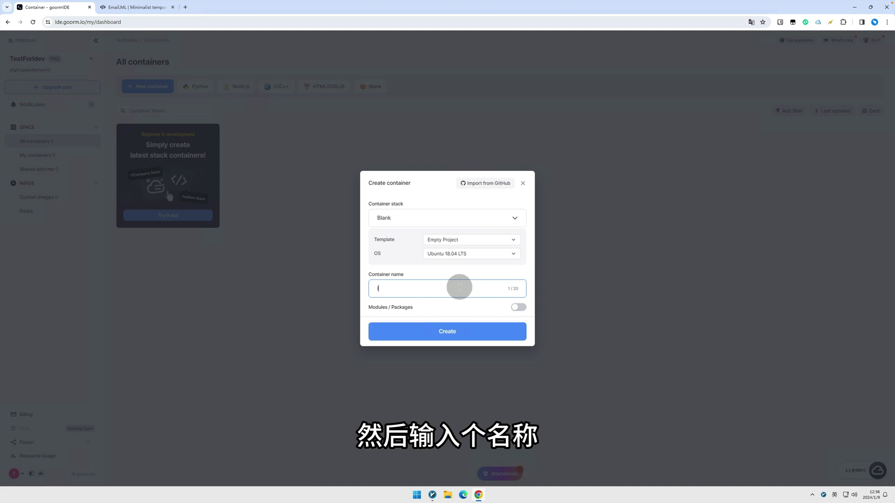
key("BackSpace")
type("Idev")
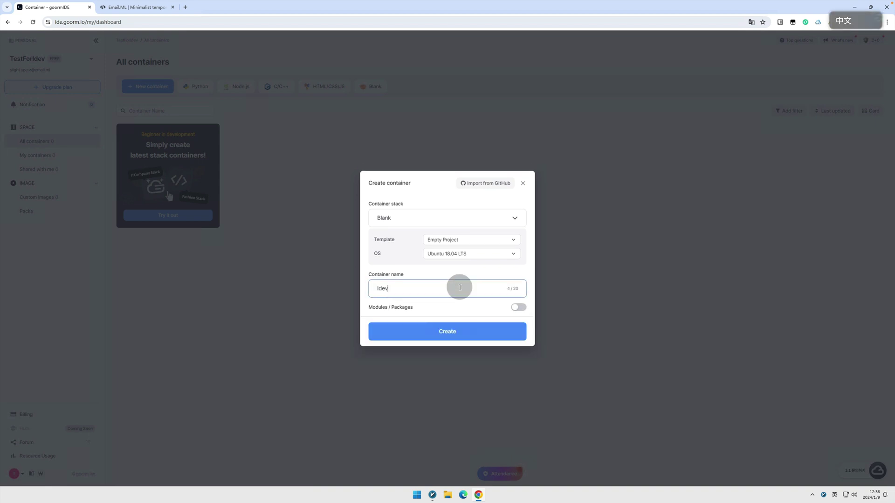
left_click(442, 334)
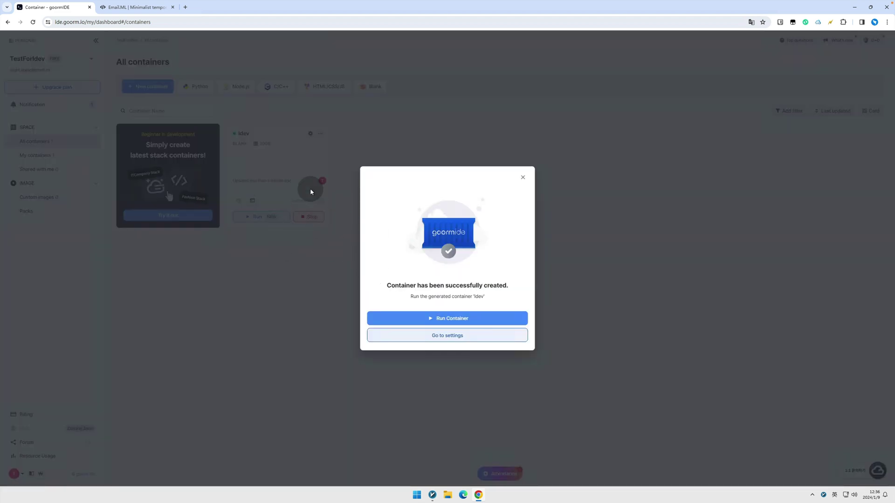
Step: Run the new Idev container and open its settings page from the container dashboard
left_click(447, 321)
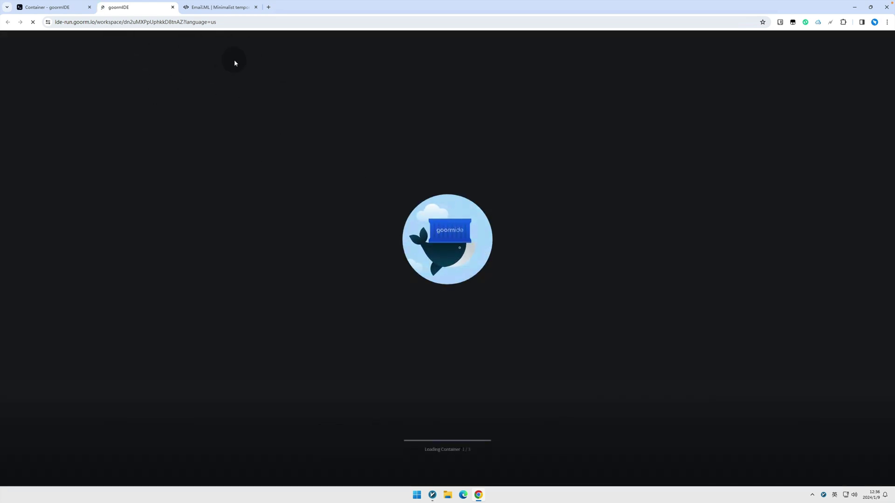
left_click(55, 7)
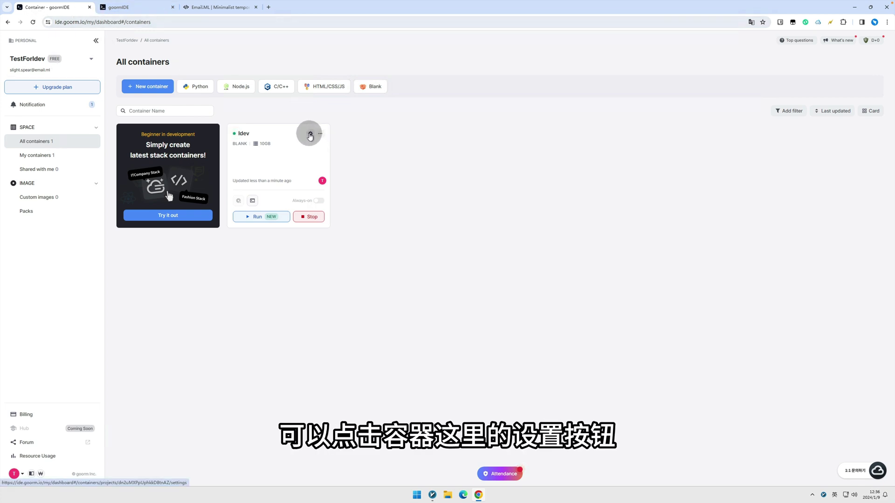
left_click(310, 136)
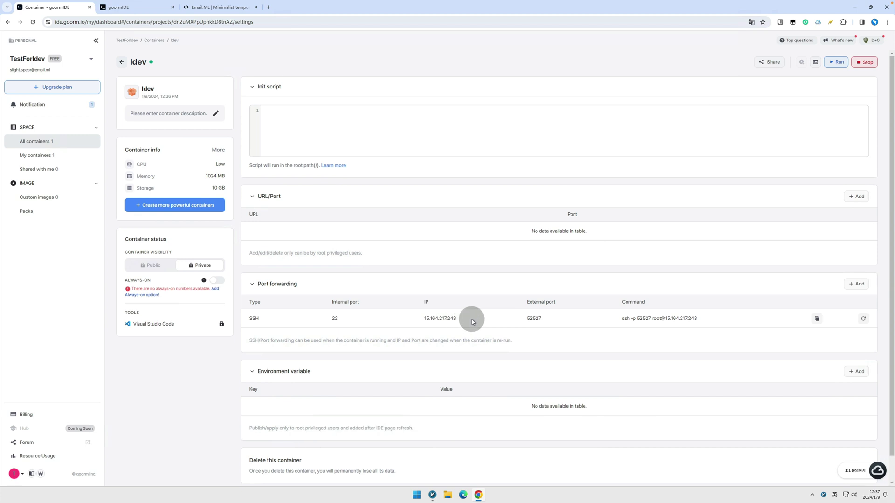
Step: Examine the IP, external port and type of the SSH entry in the container's port forwarding settings
left_click_drag(457, 319, 425, 320)
left_click(571, 320)
left_click_drag(543, 319, 519, 322)
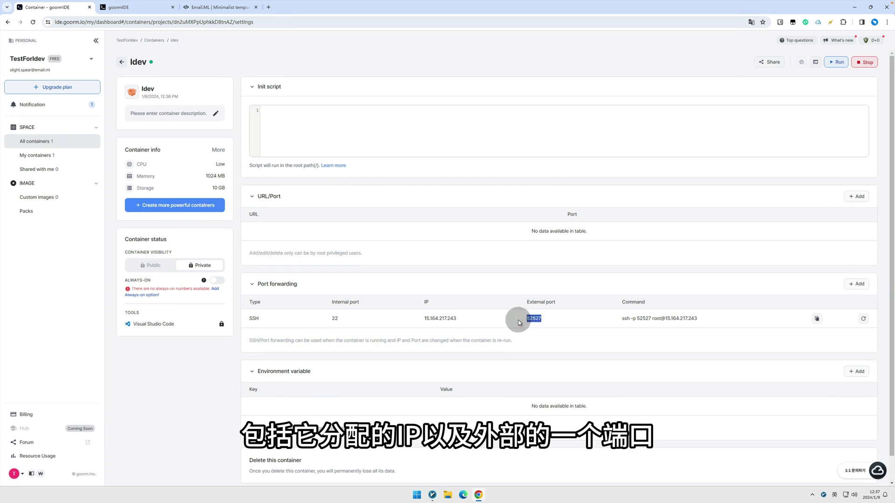
left_click(834, 324)
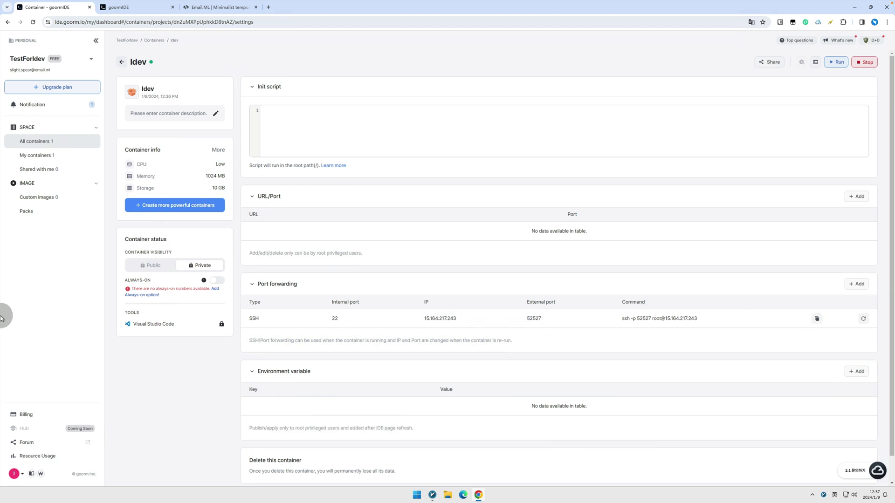
double_click(254, 319)
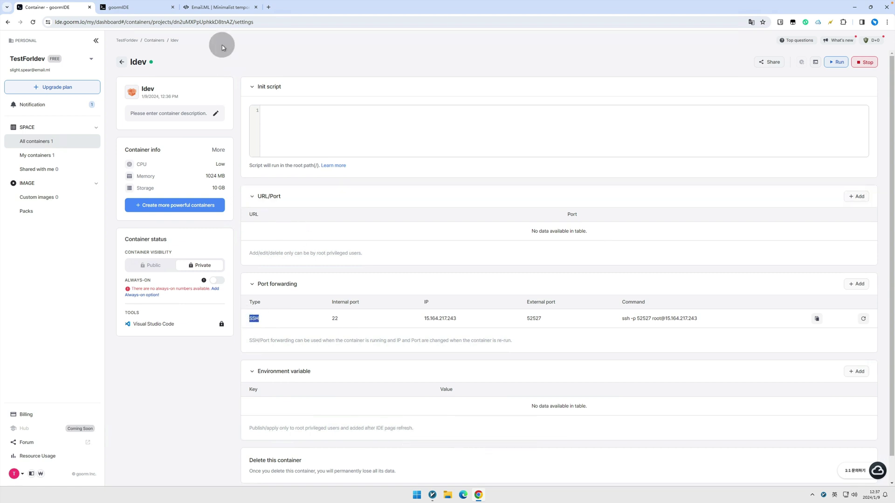
Step: Switch to the Idev workspace, enlarge its terminal panel and check the container's memory with free
left_click(136, 10)
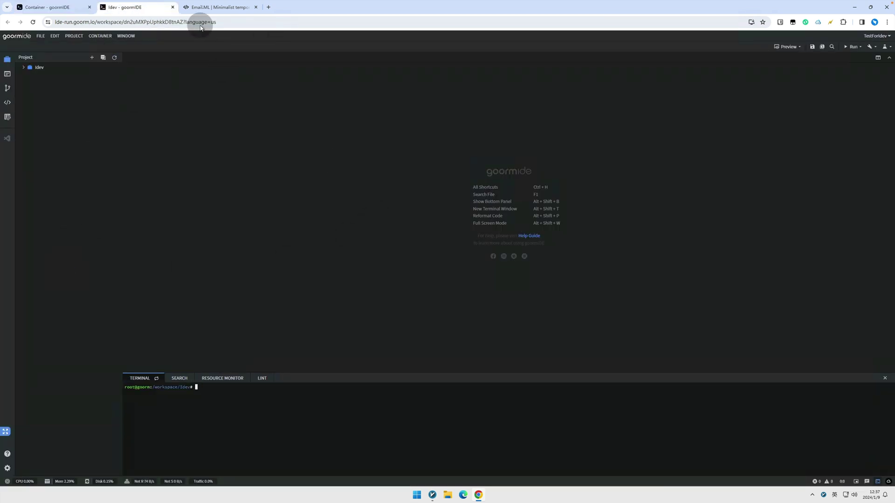
left_click_drag(327, 373, 349, 215)
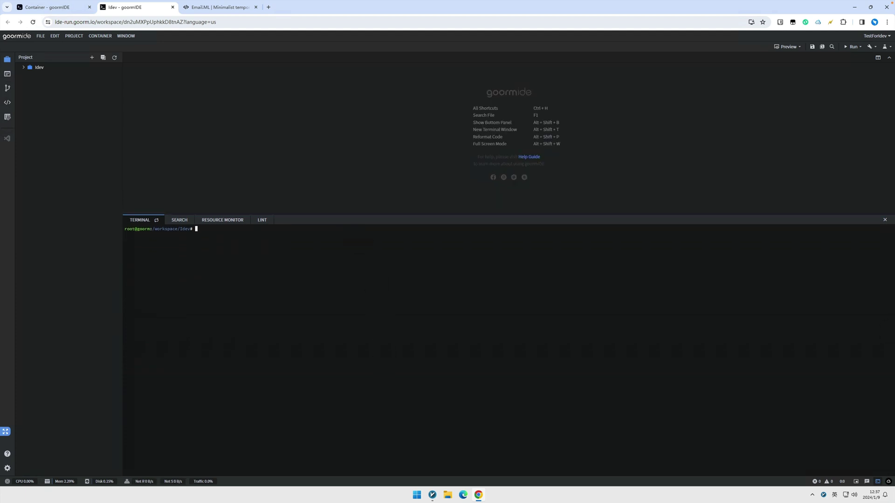
type("free")
key("Return")
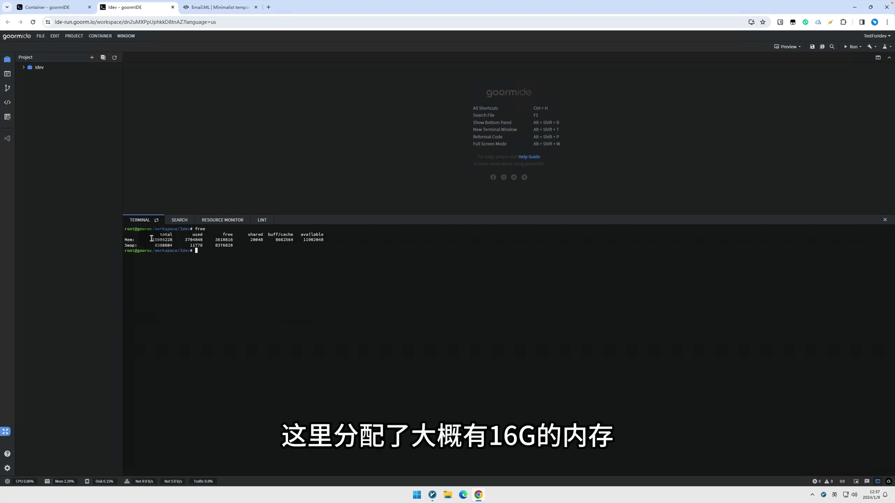
Step: Clear the workspace terminal and set a new root password with passwd
type("c")
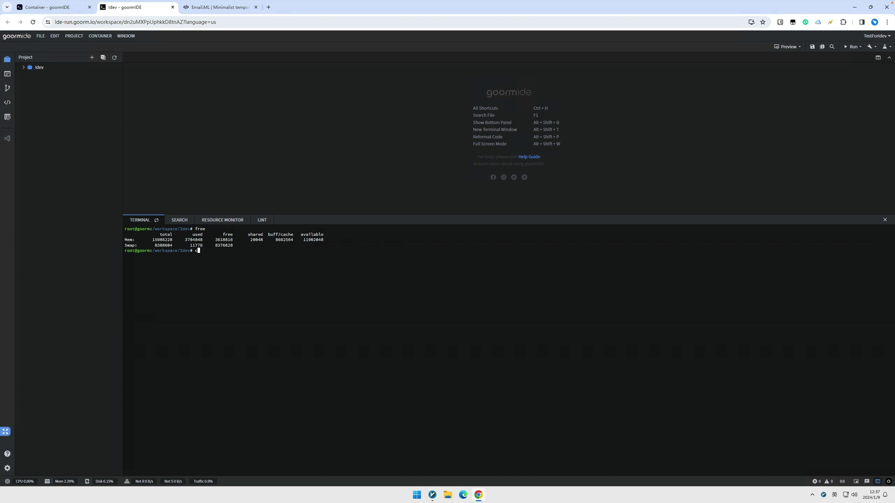
type("lear")
key("Return")
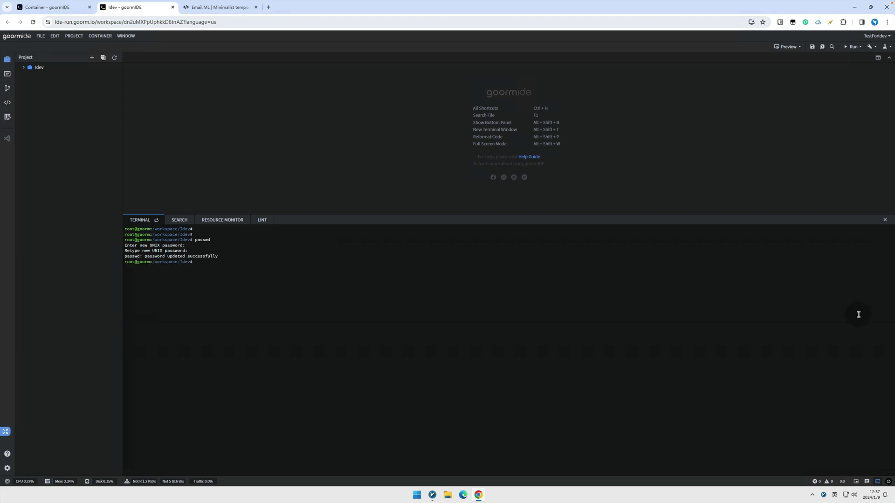
Step: Return to the Idev container settings and copy the SSH command from its port forwarding entry
left_click(61, 9)
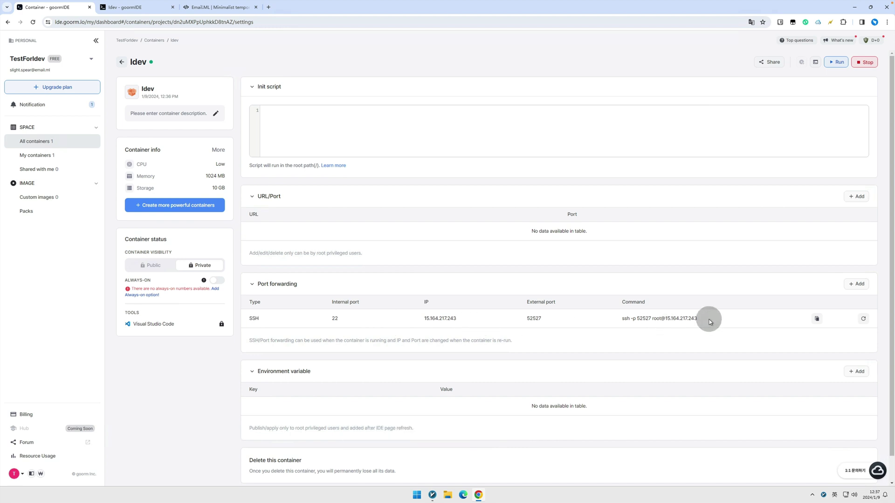
left_click_drag(621, 319, 692, 316)
left_click(743, 325)
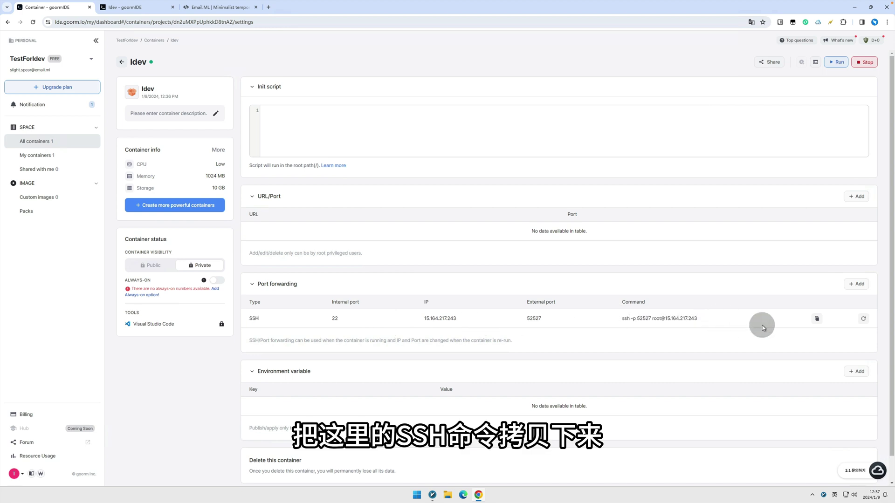
left_click(818, 320)
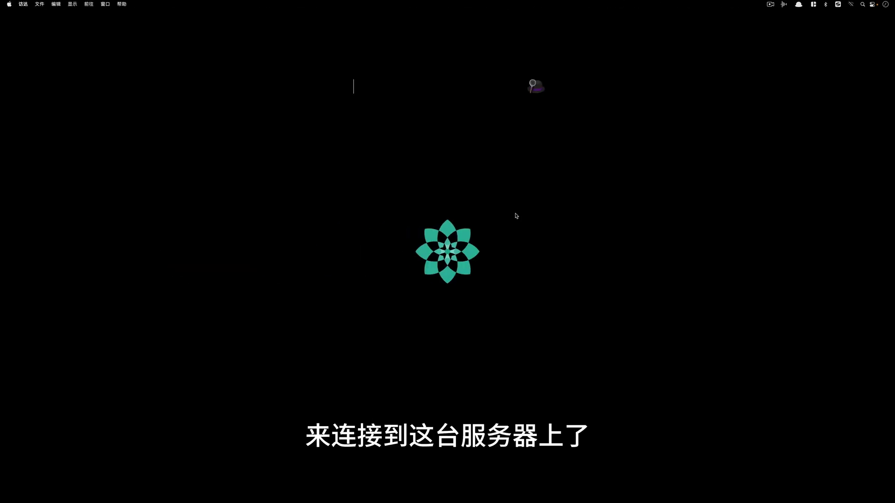
Step: Open iTerm, run the copied SSH command, accept the host key with yes and enter the root password
type("iterm")
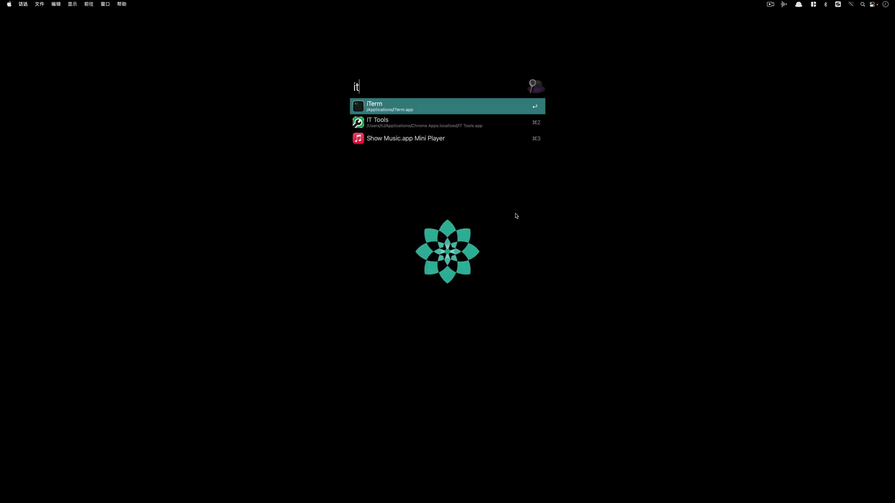
key("Return")
key("super+v")
key("Return")
key("ctrl+alt+Right")
type("y")
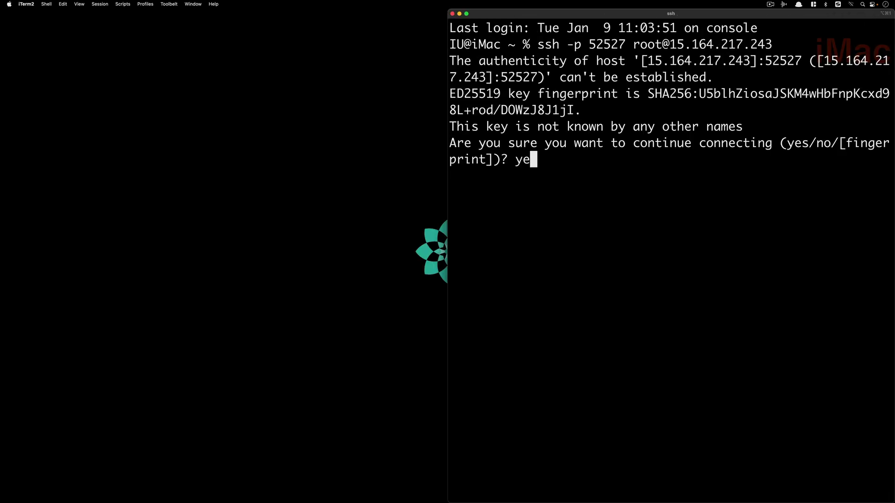
type("es")
key("Return")
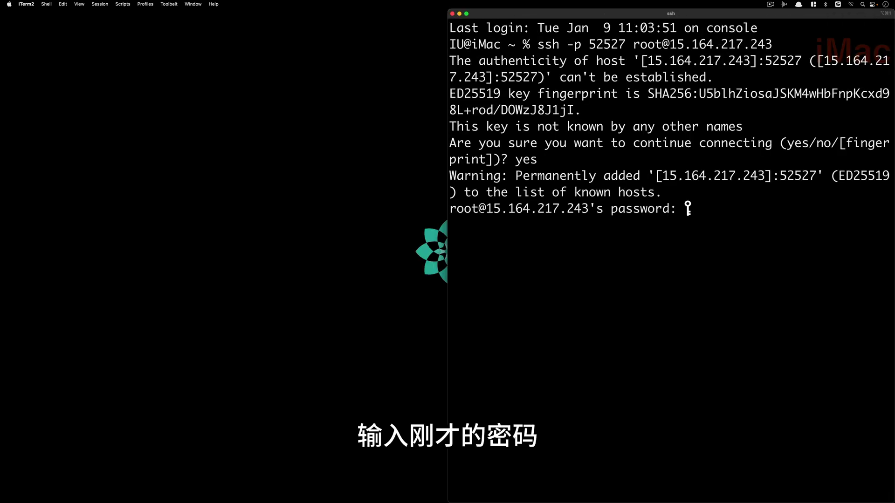
key("Return")
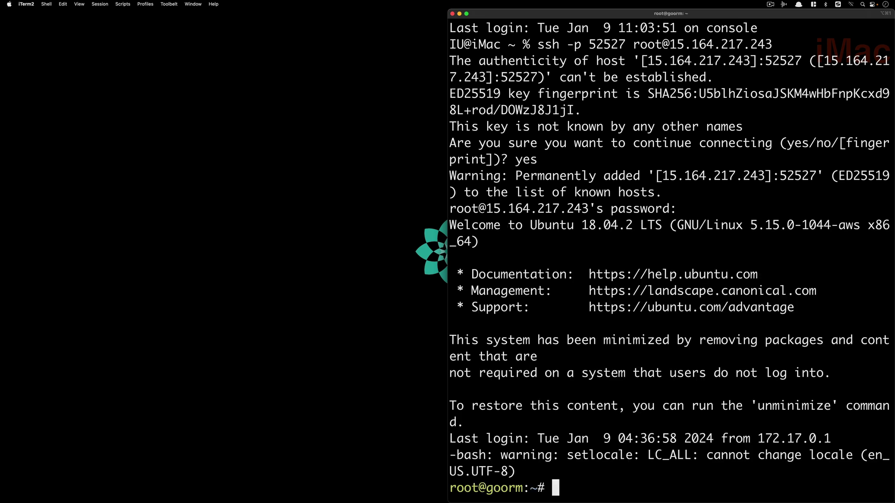
Step: Clear the remote terminal session and collapse the URL/Port section in the Idev container settings
key("Return")
key("Return")
key("Return")
type("clear")
key("Return")
key("Return")
key("Return")
type("clear")
key("Return")
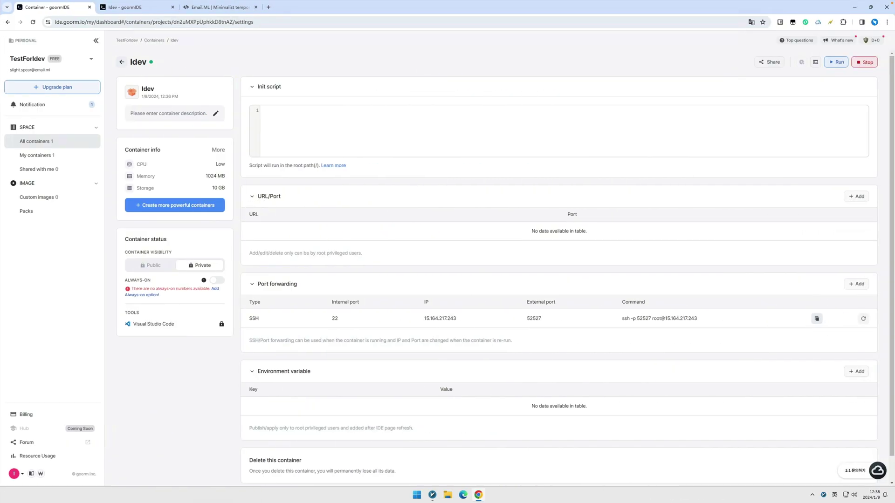
left_click(424, 197)
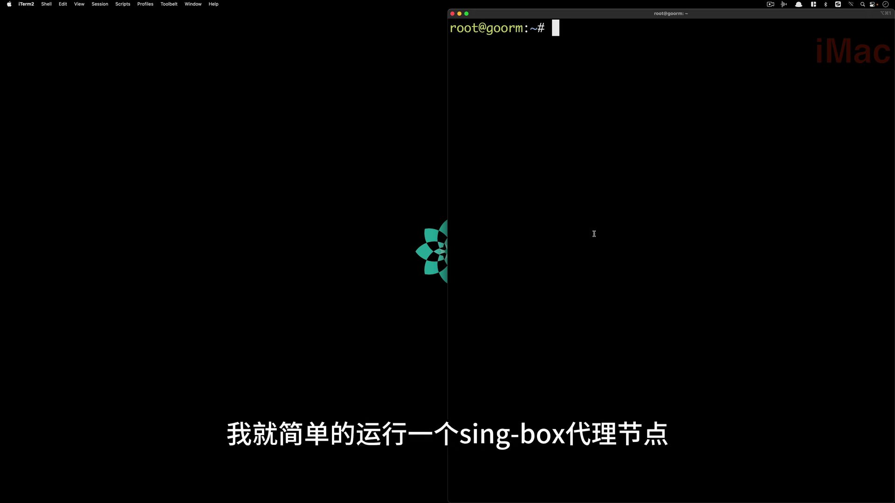
Step: Switch to Chrome, go to idev.dev and open the article sing-box服务端的四种安装方式
key("alt+space")
type("ch")
key("Return")
type("idev.dev")
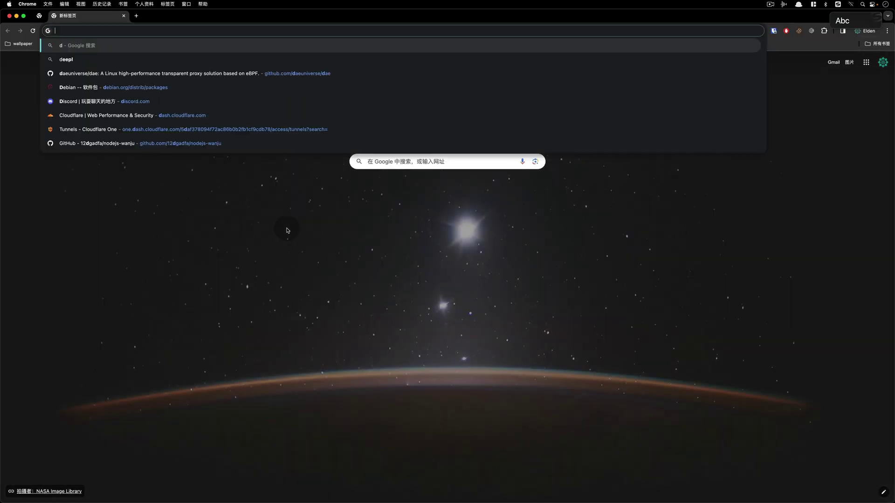
key("Return")
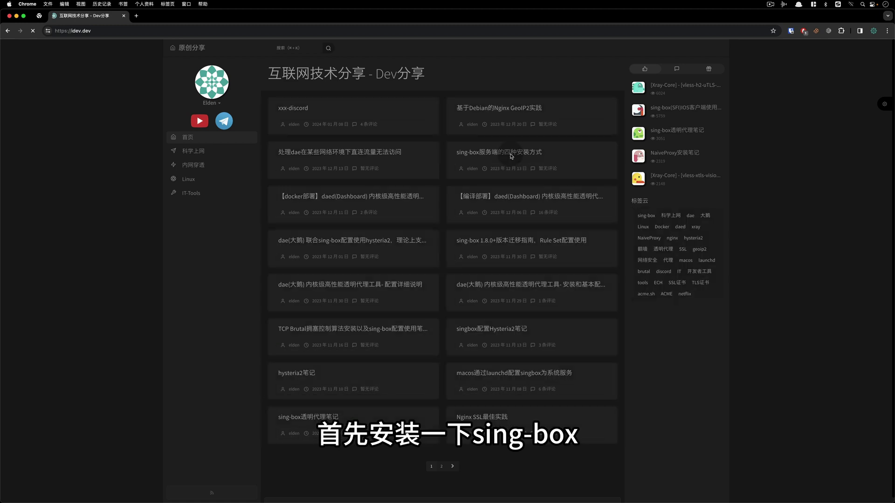
left_click(510, 154)
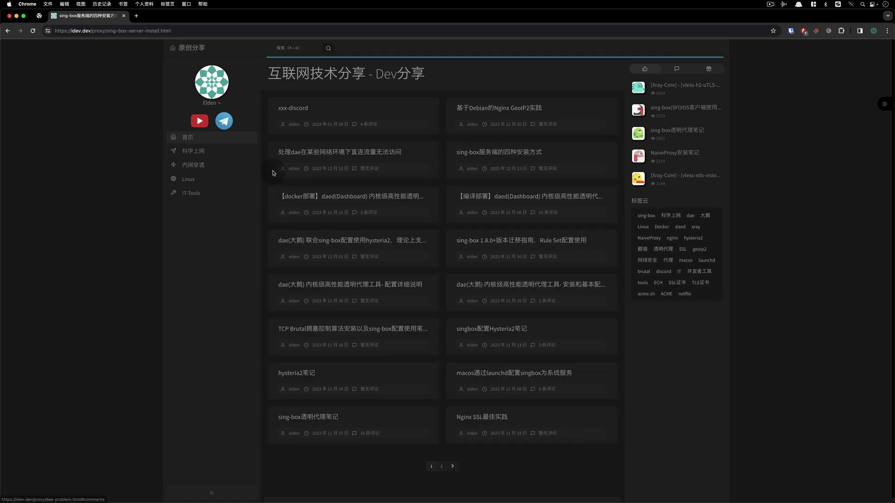
Step: Copy the article's Debian/Ubuntu script install command for sing-box and run it in the iTerm SSH session
scroll(343, 268, "down", 8)
scroll(342, 268, "down", 1)
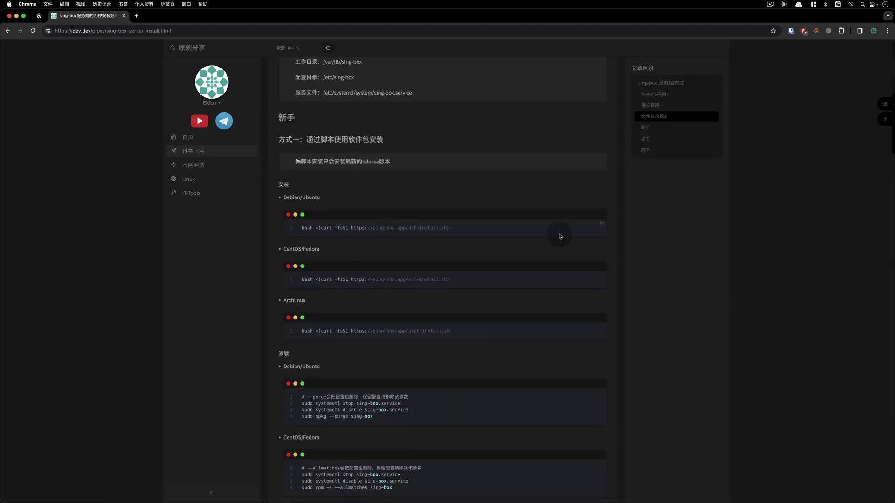
left_click(601, 225)
key("super+Tab")
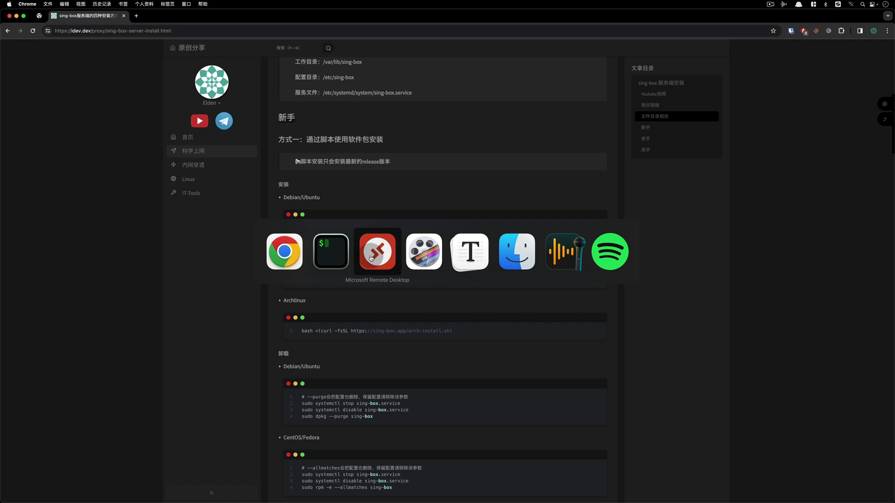
key("super+v")
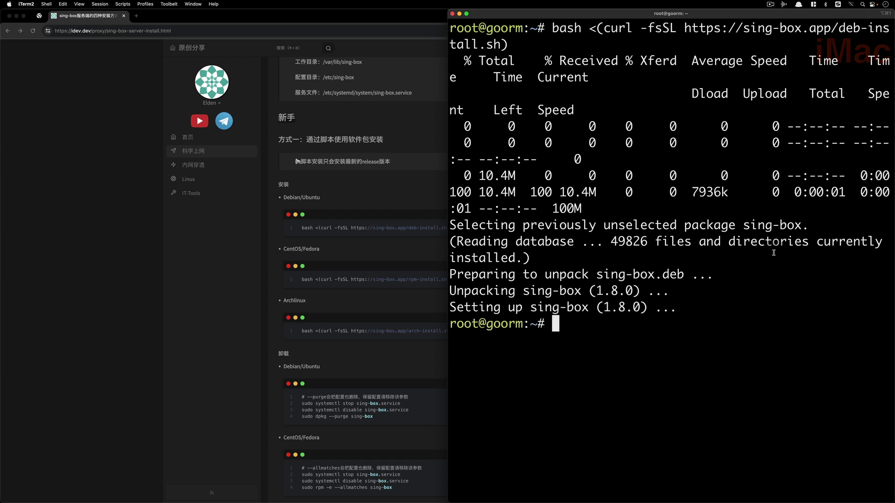
Step: Check the installed release with sing-box version on a cleared terminal, and clear the output
type("lear")
key("Return")
type("sing-box version")
key("Return")
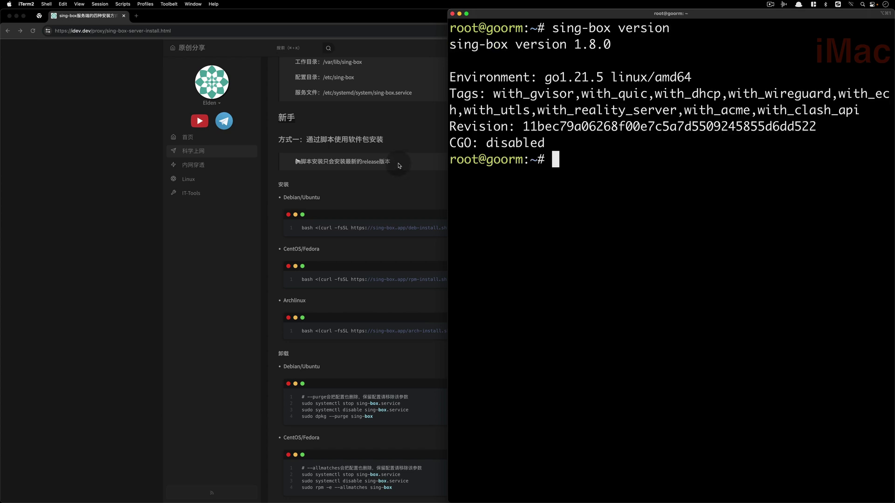
type("clear")
key("Return")
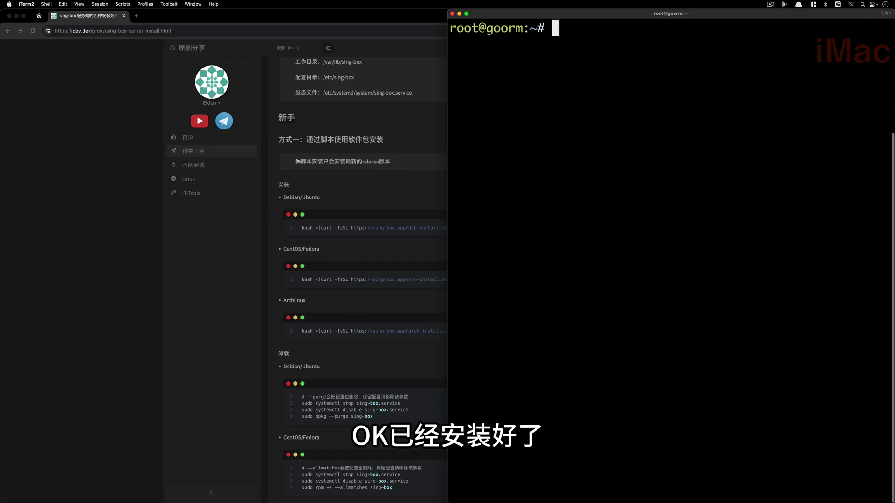
Step: Change to the /etc/sing-box/ directory and open config.json in vim
type("cd /etc/sing-box/")
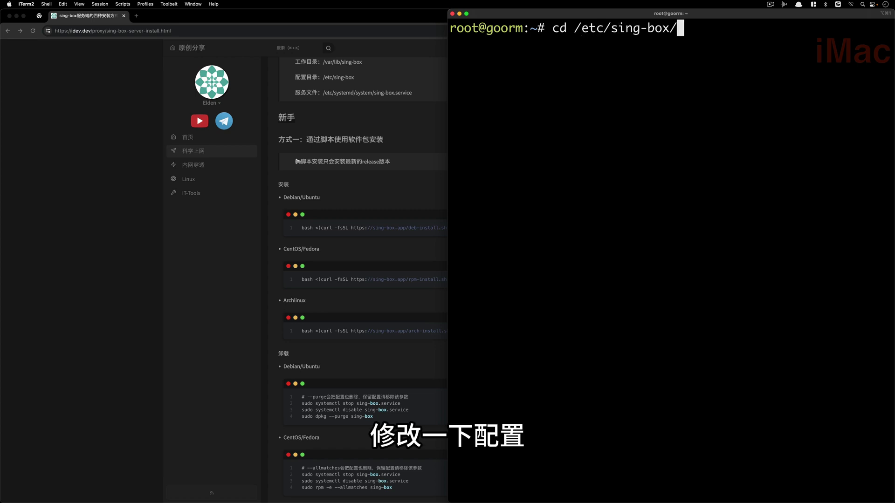
key("Return")
type("vim config.json")
key("Return")
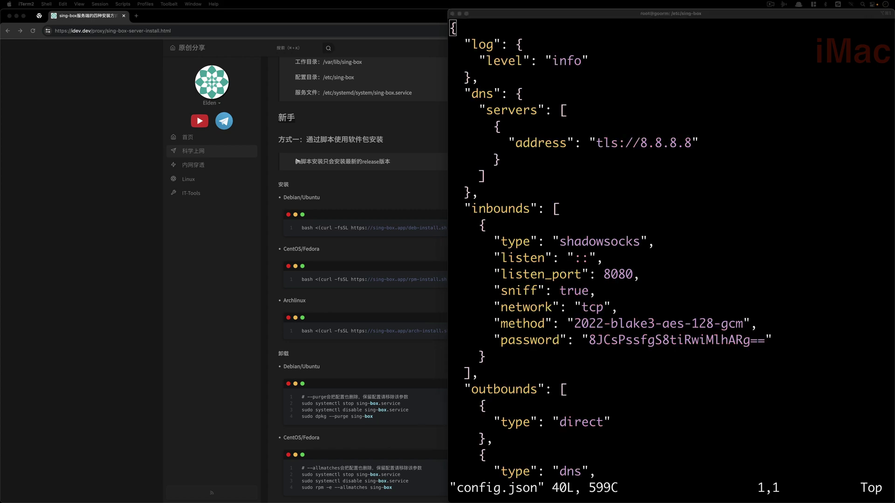
Step: Replace the entire content of config.json with the prepared sing-box configuration, save and quit vim, and clear the terminal
left_click(695, 143)
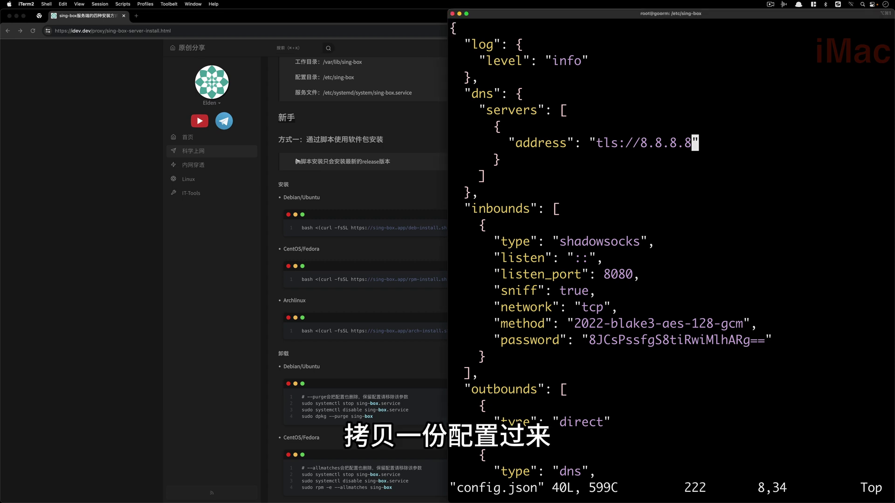
key("2")
key("g")
key("g")
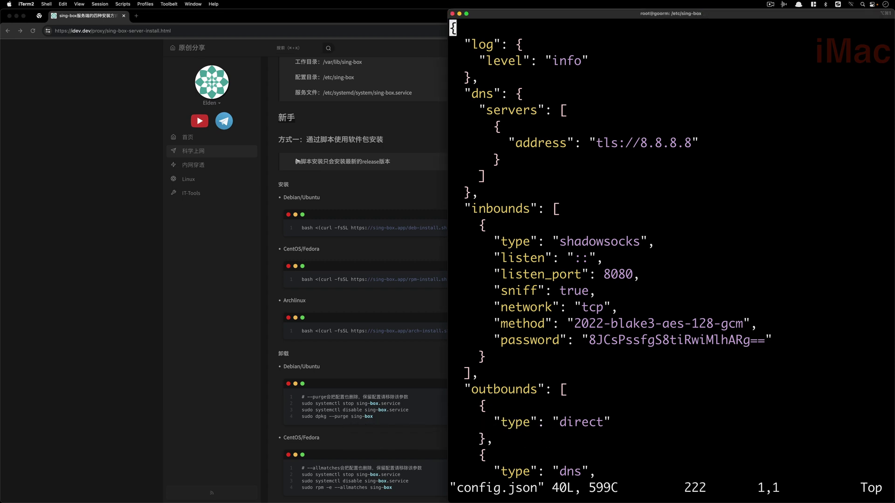
key("d")
key("G")
key("i")
key("super+v")
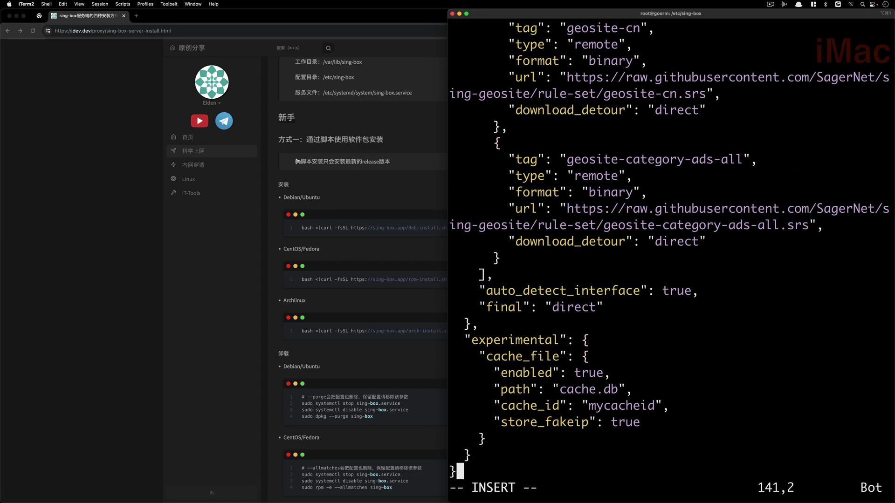
key("Escape")
type(":wq")
key("Return")
type("clear")
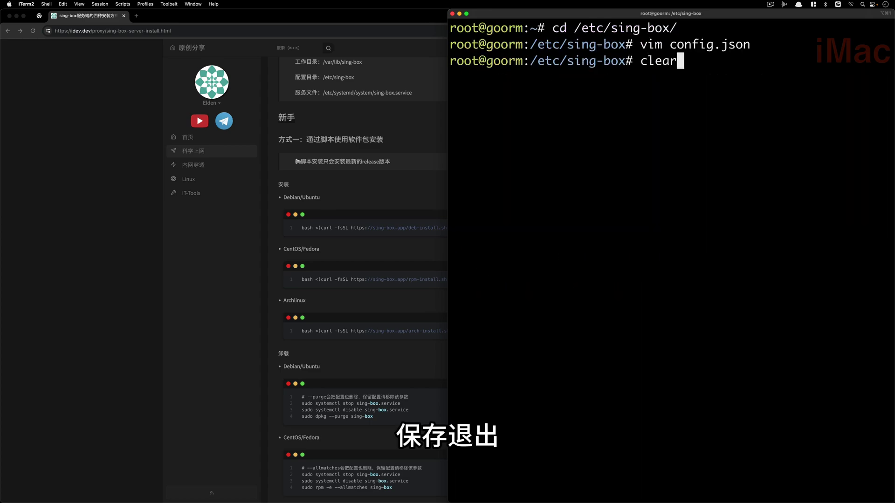
key("Return")
Step: Start the proxy with sing-box run -c config.json
type("sun")
key("BackSpace")
key("BackSpace")
key("BackSpace")
type("sing-box run -c ")
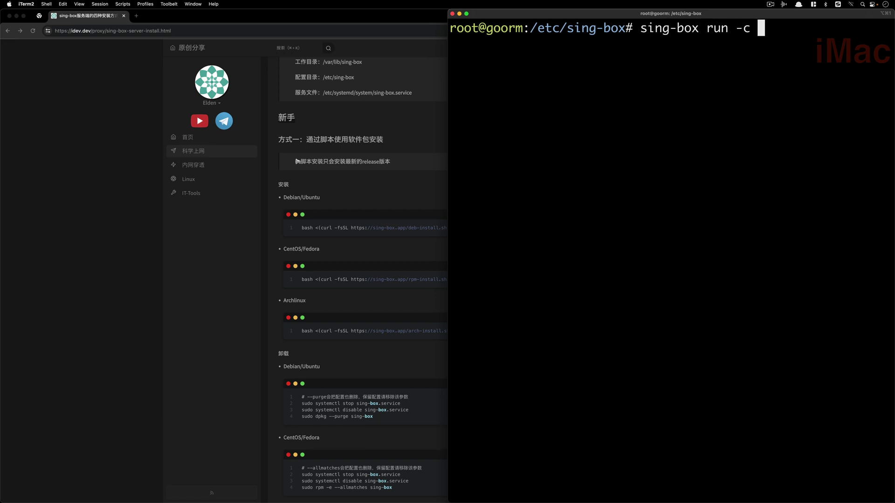
type("config.json")
key("Return")
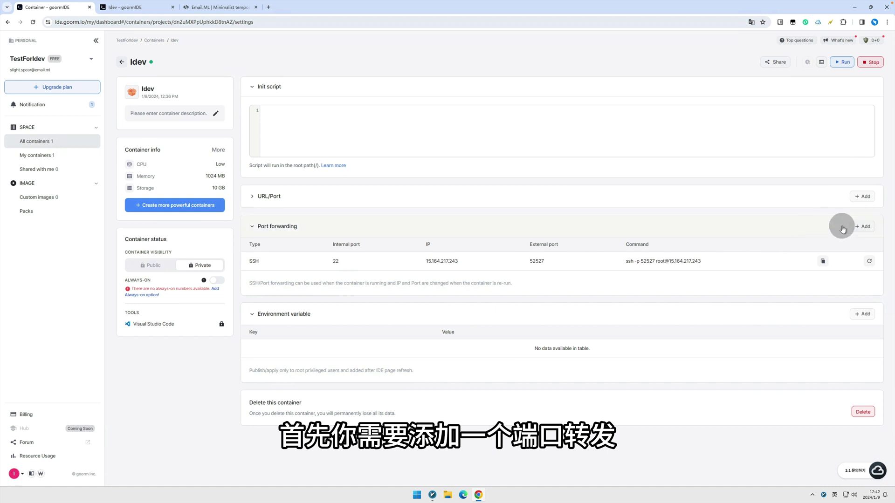
Step: Add a Custom port forwarding entry for internal port 443 in the Idev container settings
left_click(862, 226)
left_click(295, 285)
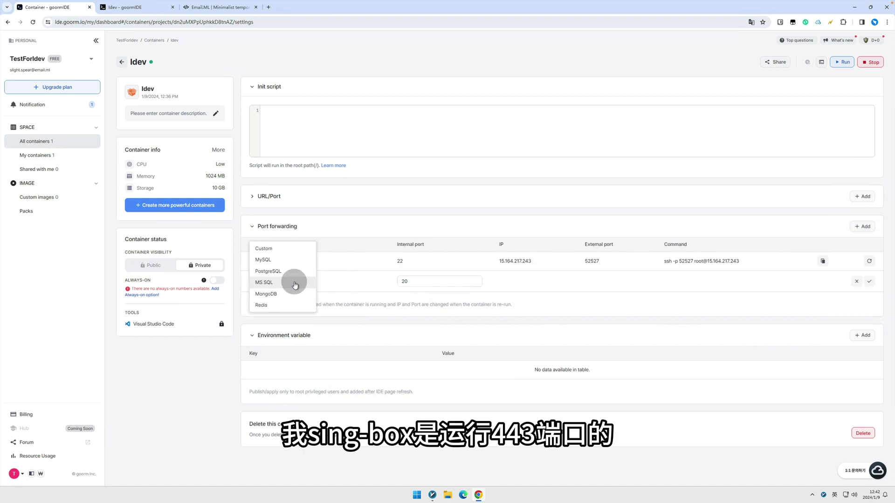
double_click(413, 281)
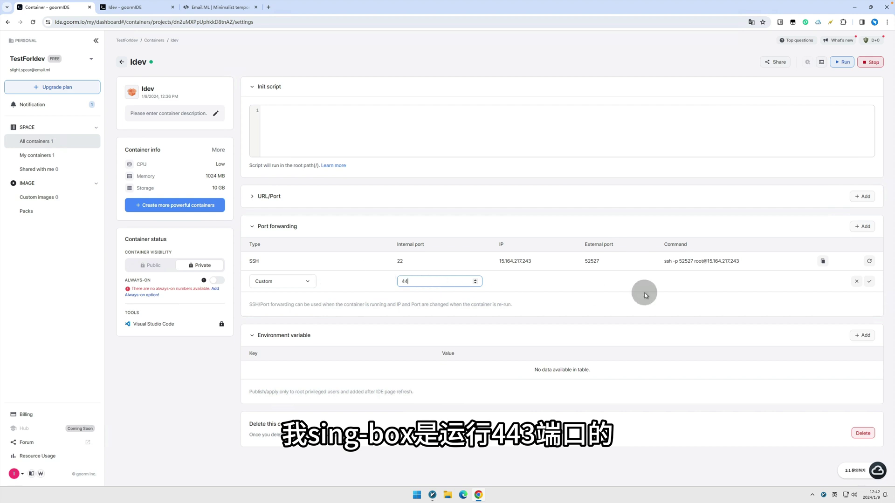
type("443")
left_click(870, 284)
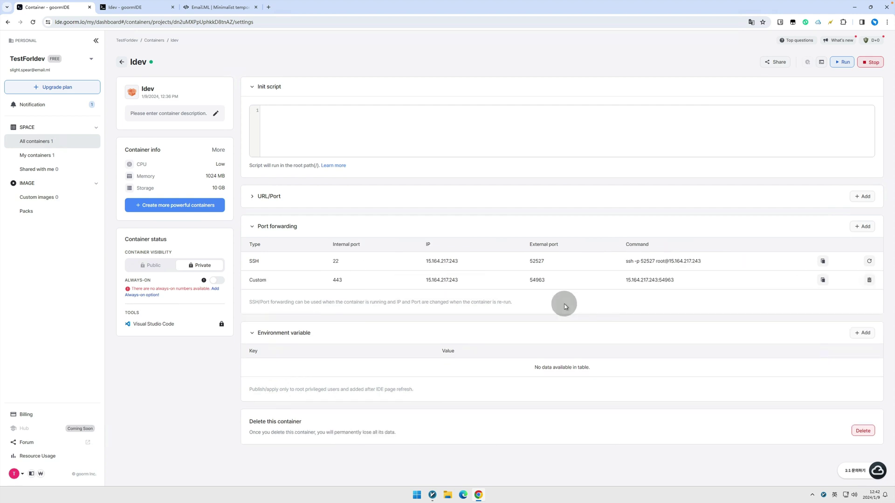
Step: Copy the IP address of the Custom port forwarding entry
left_click_drag(552, 285, 475, 282)
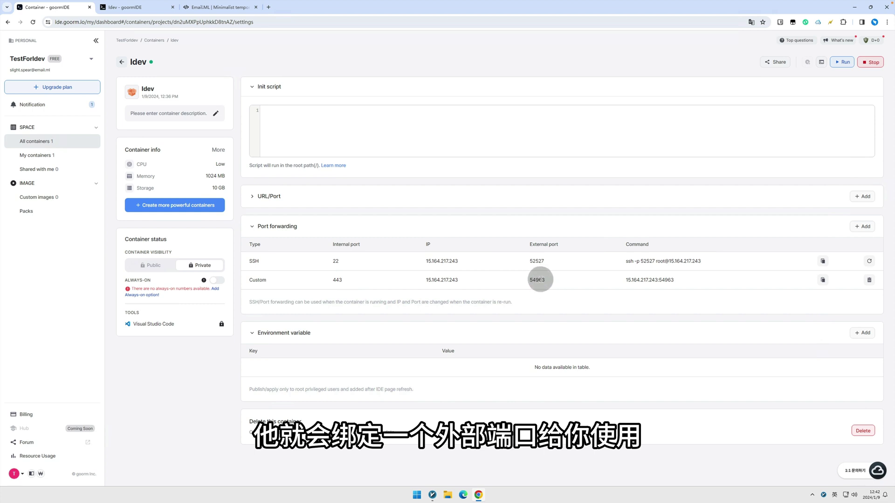
double_click(442, 279)
key("ctrl+c")
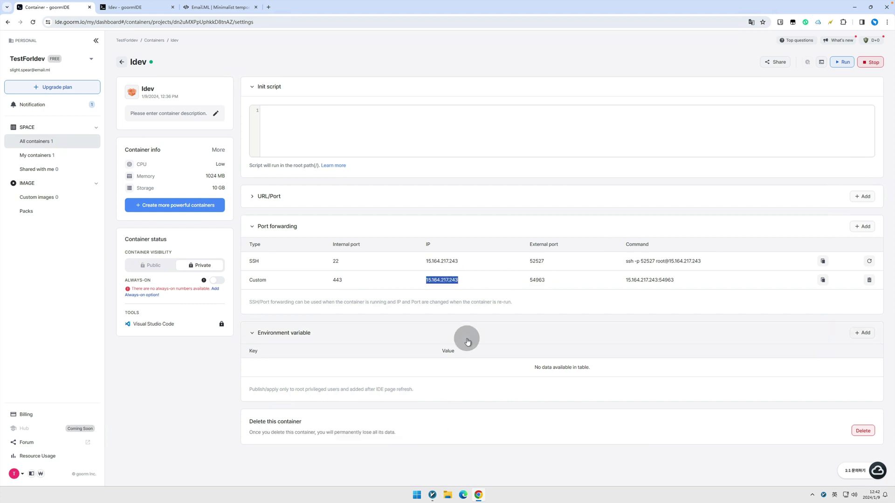
Step: Switch to v2rayN and set the idevVlessH2Reality server's address to the copied IP 15.164.217.243 and its port to 54963
left_click(432, 495)
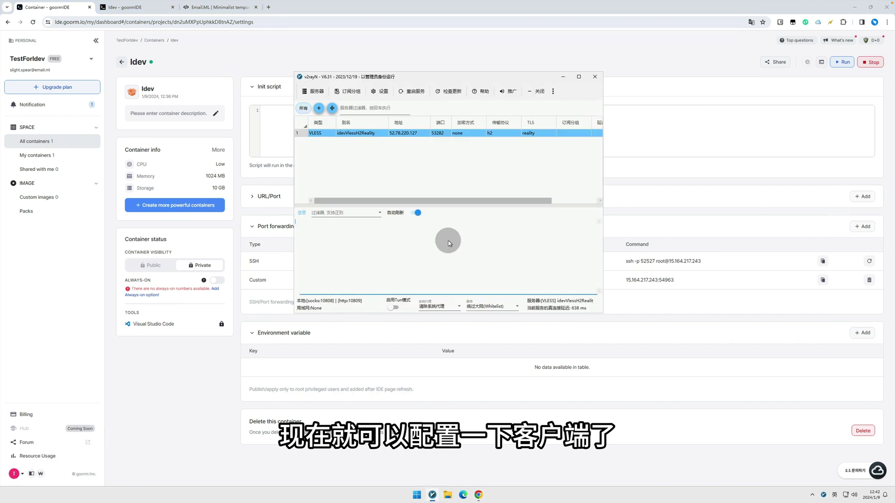
double_click(420, 134)
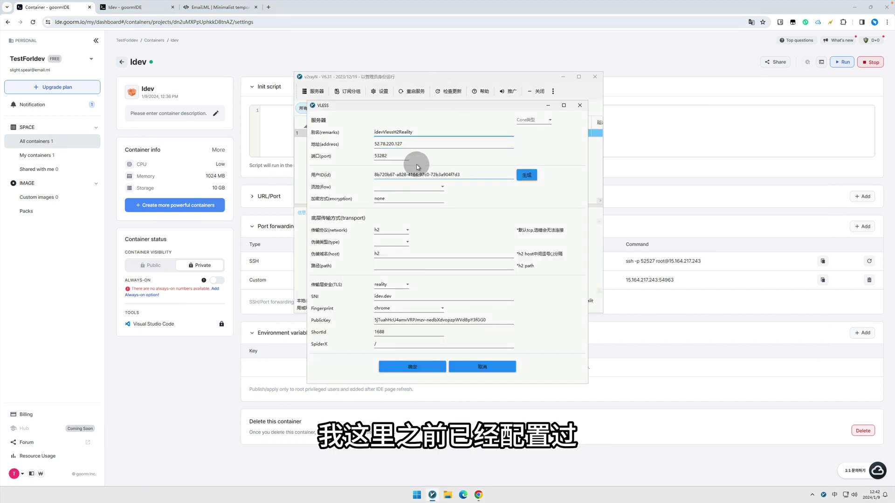
triple_click(420, 144)
key("ctrl+v")
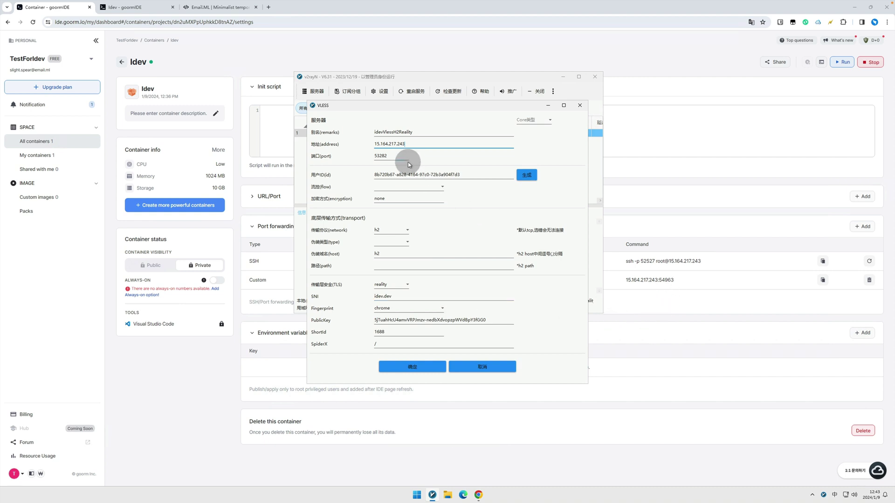
left_click(324, 157)
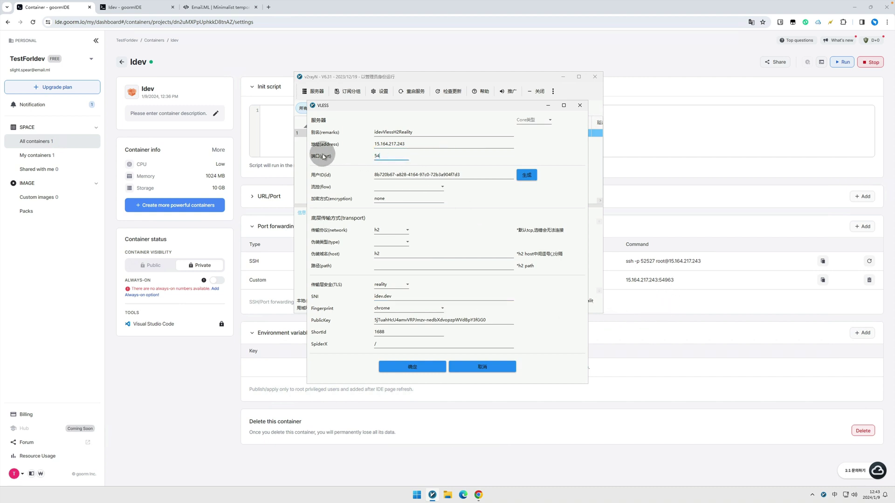
type("54963")
left_click(410, 367)
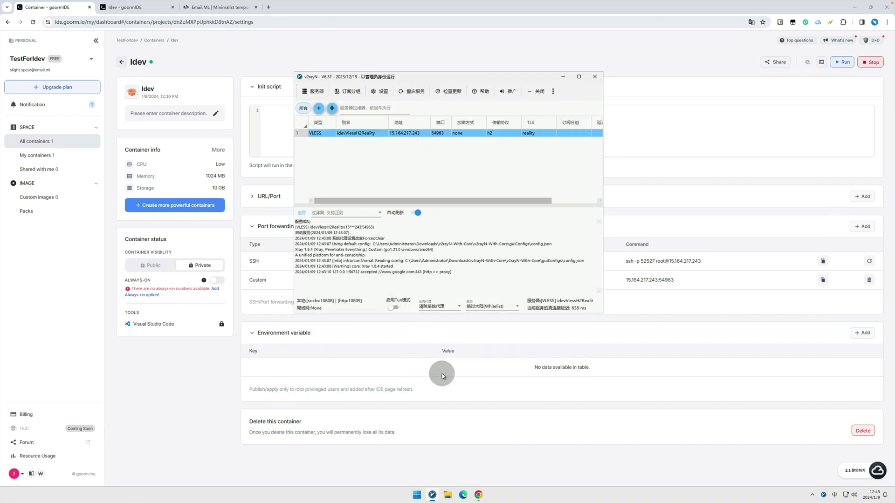
Step: Set the system proxy mode to 自动配置系统代理 and restart the v2rayN service
left_click(437, 307)
left_click(437, 330)
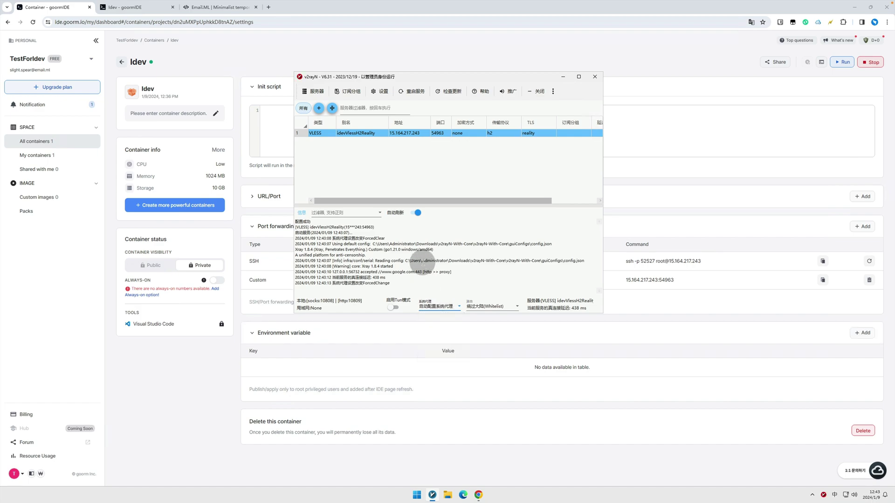
left_click(420, 92)
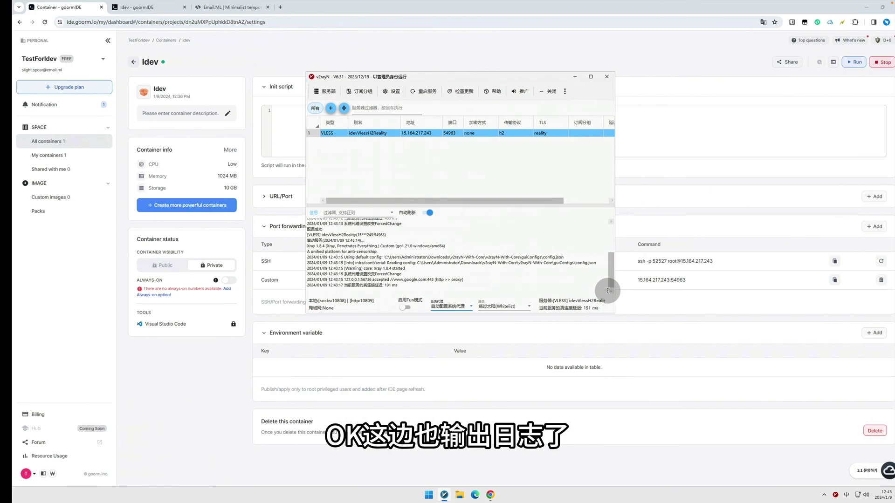
Step: Open speedtest.net in a new Chrome tab and compare its detected IP with the Idev container's forwarding IP
left_click(270, 8)
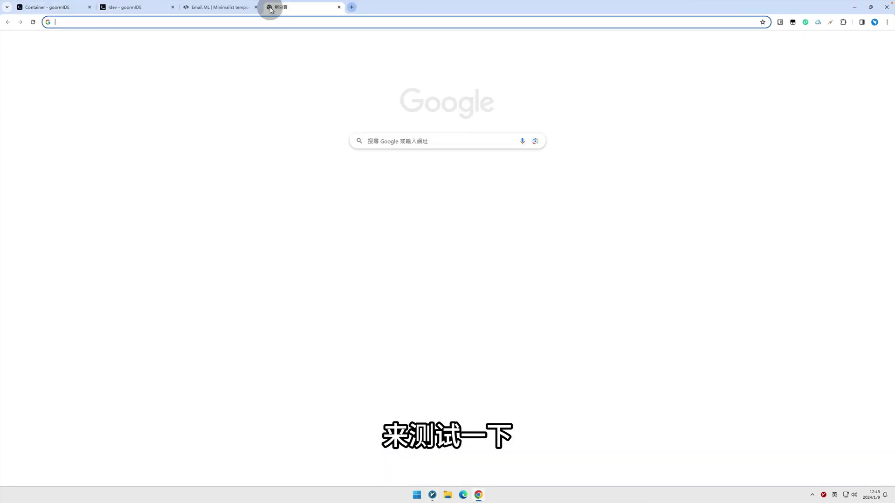
type("s")
key("Return")
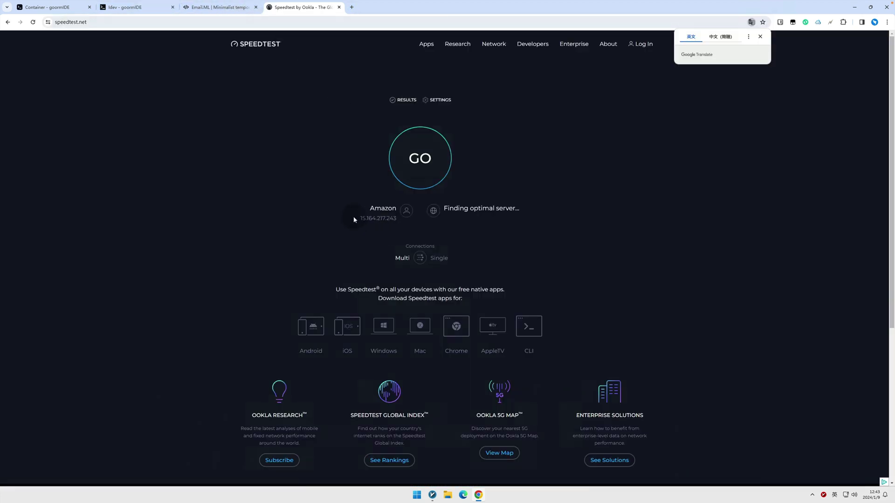
double_click(366, 219)
left_click(333, 224)
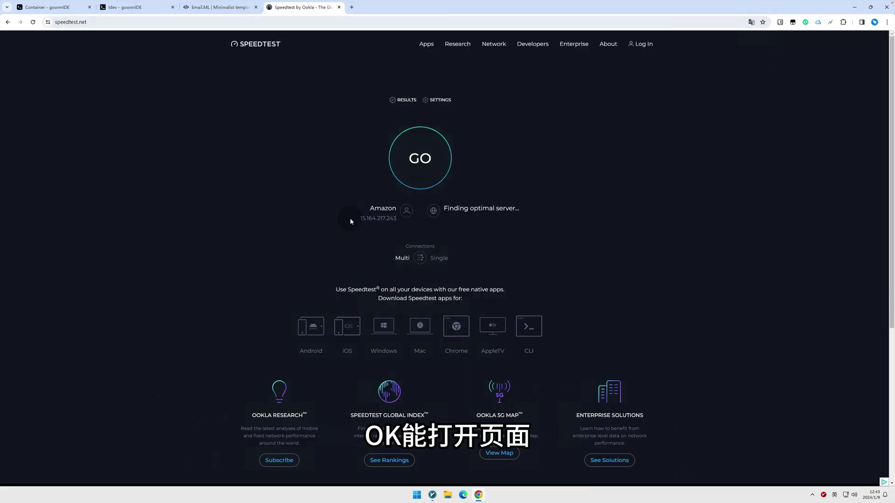
left_click(46, 7)
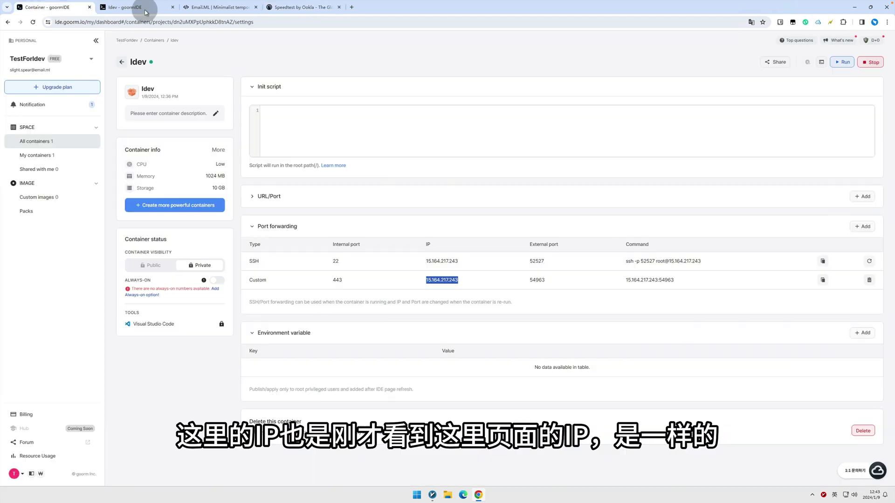
Step: Run the speed test on speedtest.net and dismiss the location permission request
left_click(298, 7)
left_click(420, 159)
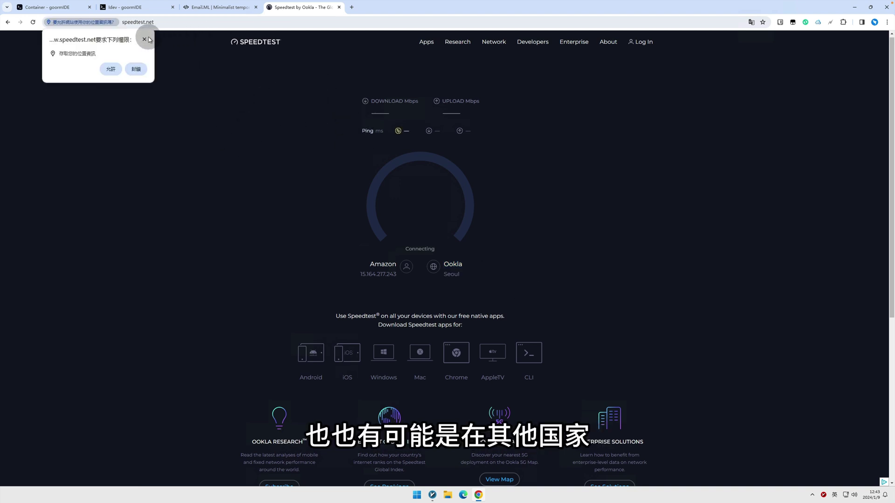
left_click(144, 39)
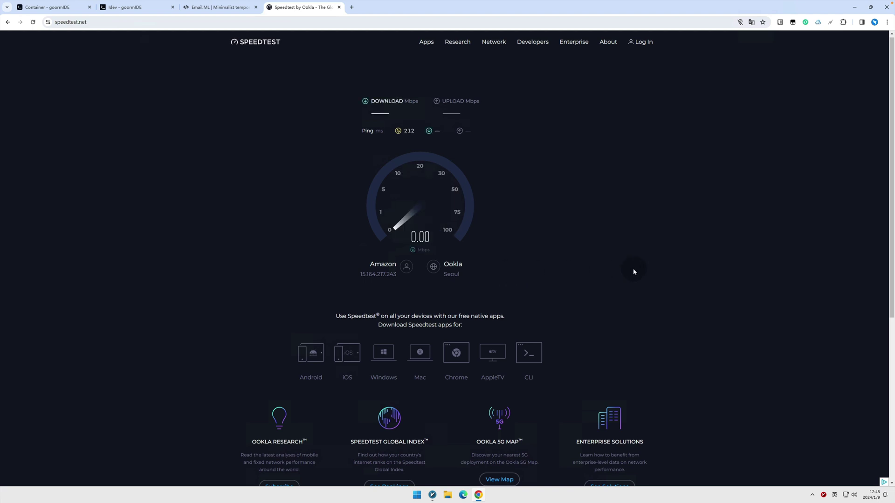
Step: Check the container's daily traffic usage in goormIDE alongside the progress and result of the speed test
left_click(140, 8)
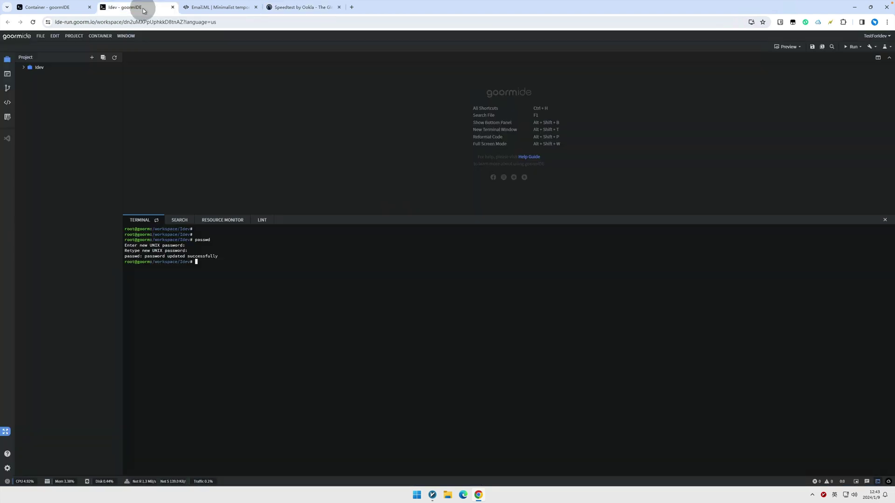
left_click(296, 7)
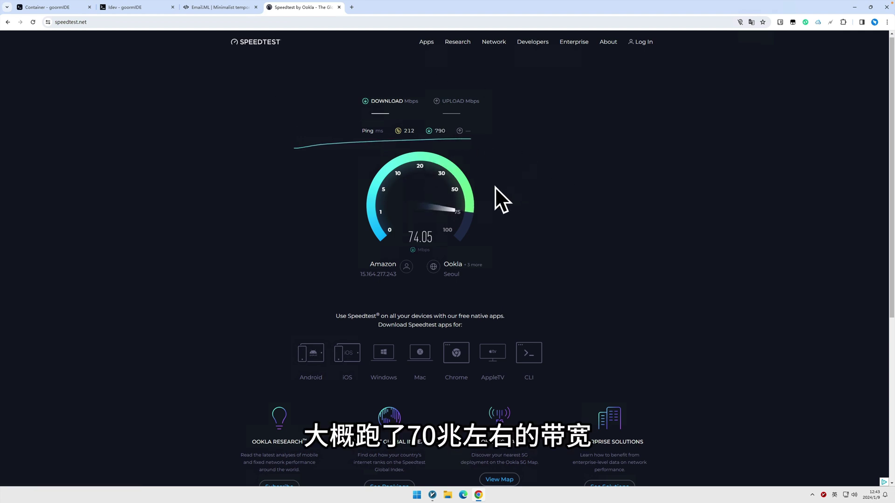
left_click(142, 11)
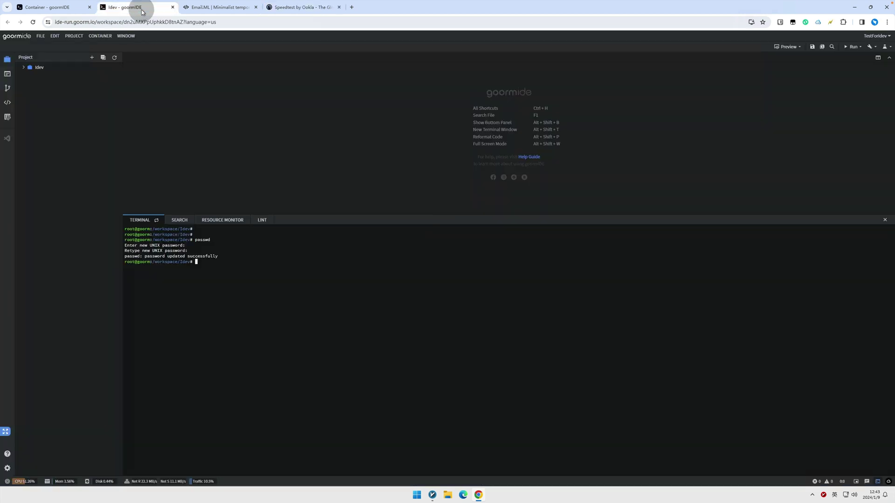
left_click(197, 482)
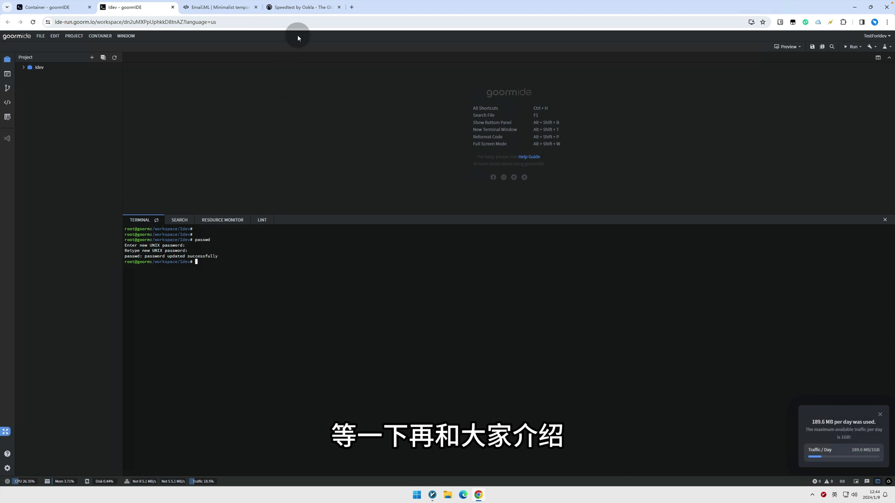
left_click(291, 7)
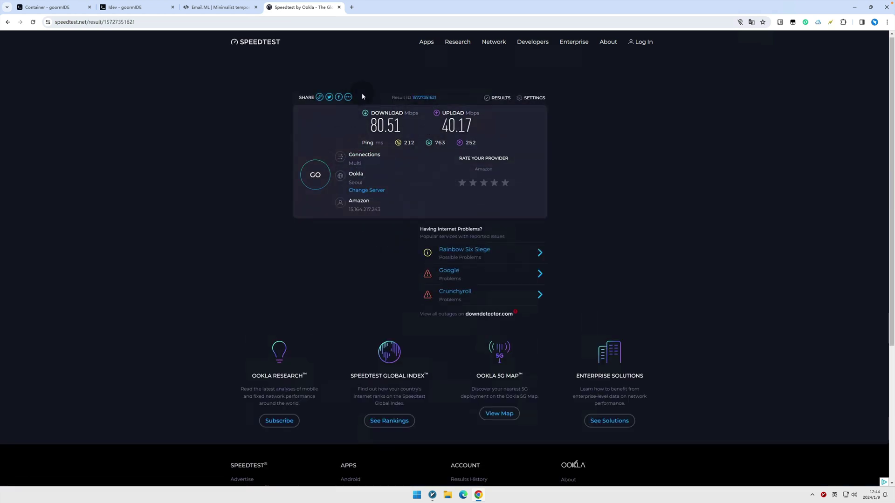
left_click(140, 7)
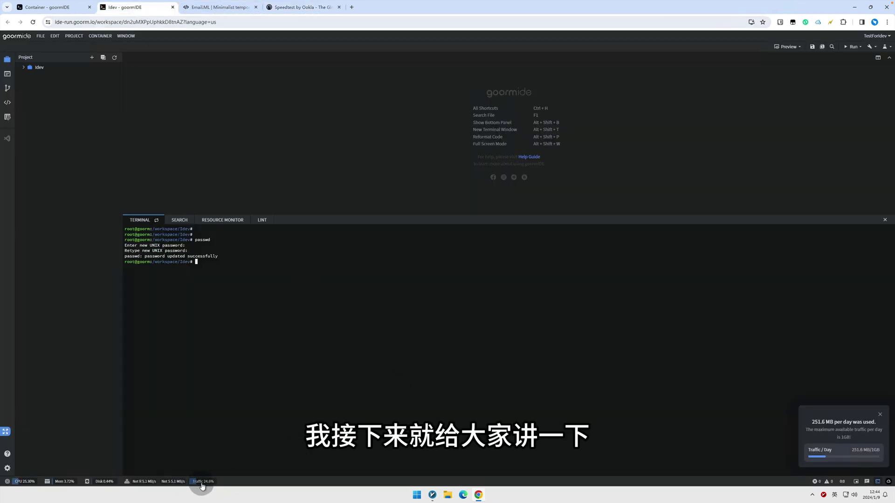
left_click(880, 416)
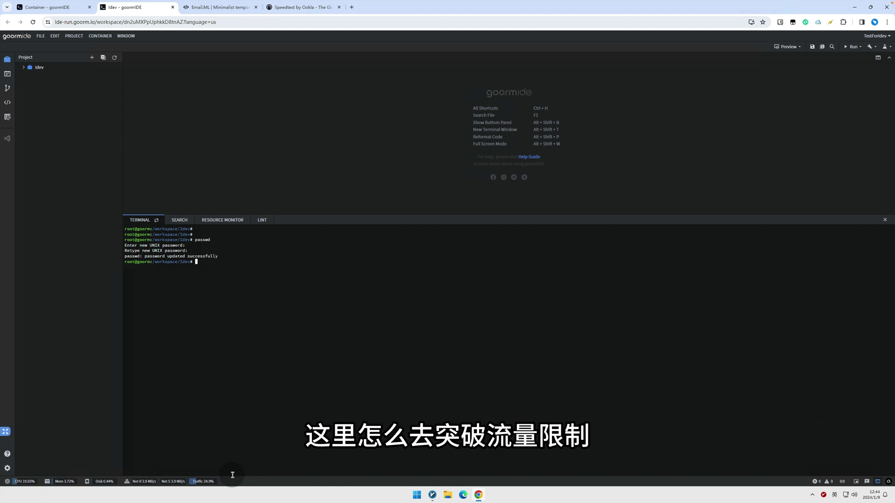
left_click(205, 482)
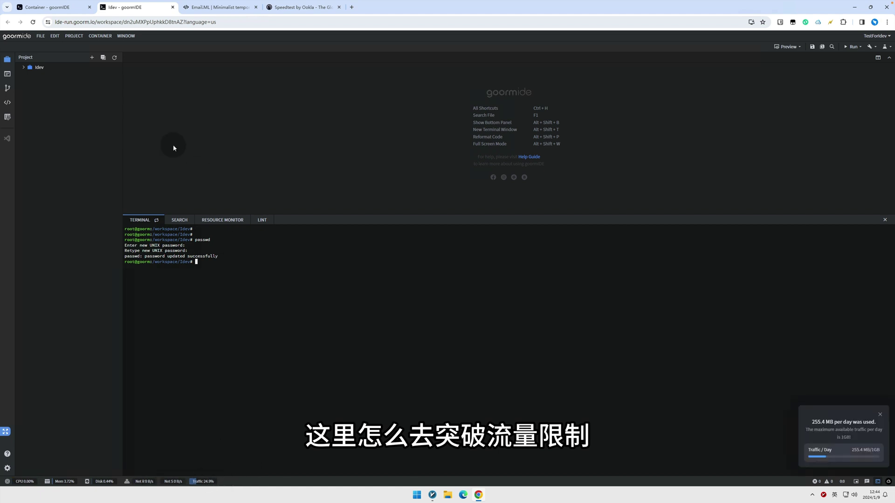
Step: Copy the packagecloud curl command from the Ubuntu/Debian install options on the Speedtest CLI page
left_click(305, 7)
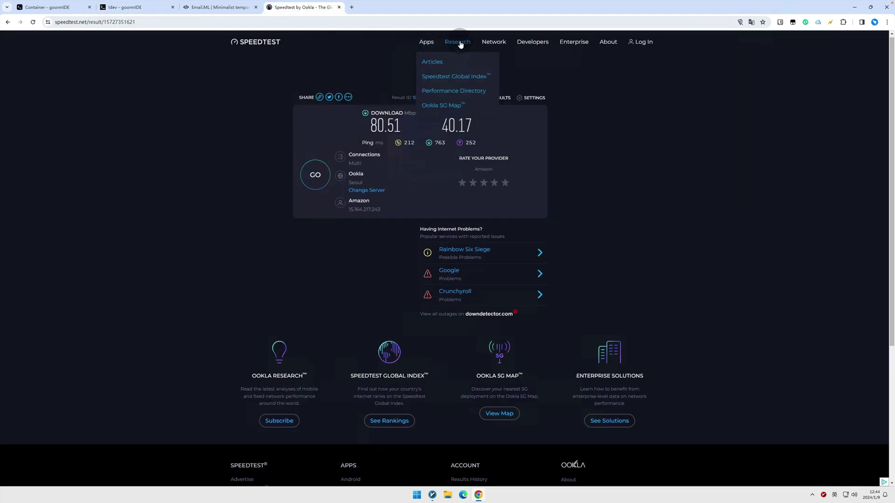
mouse_move(426, 41)
left_click(426, 150)
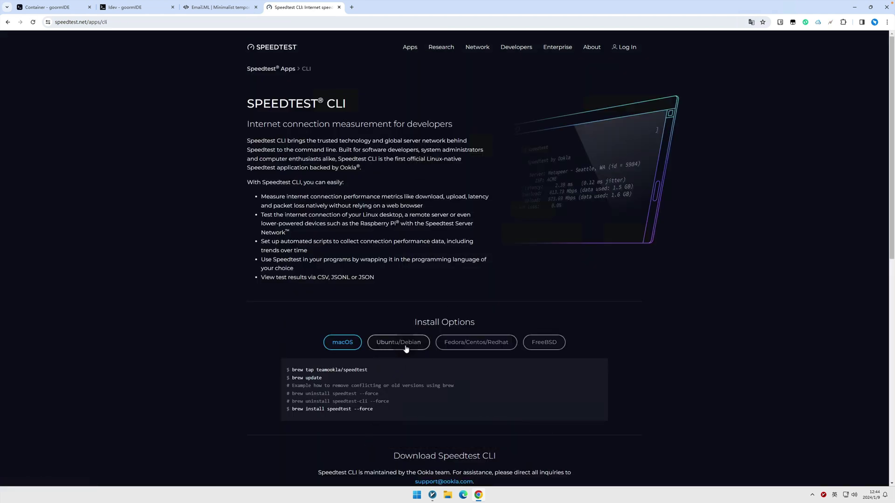
left_click(403, 345)
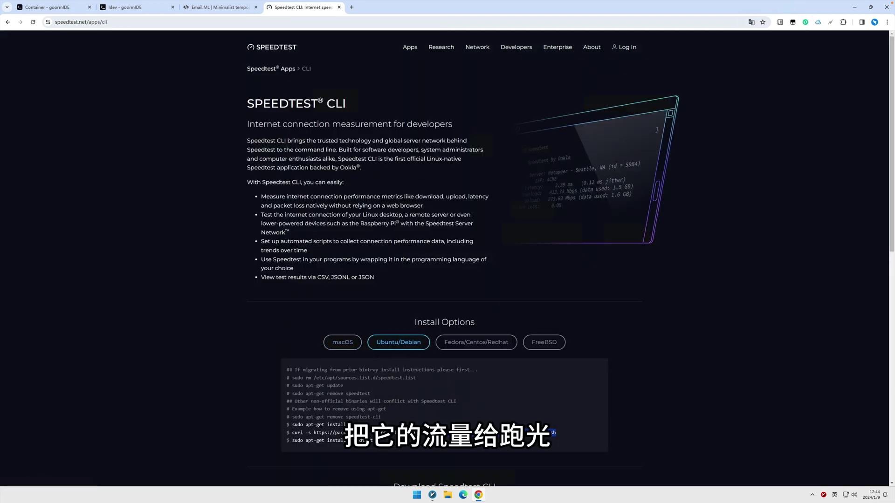
left_click_drag(345, 433, 296, 432)
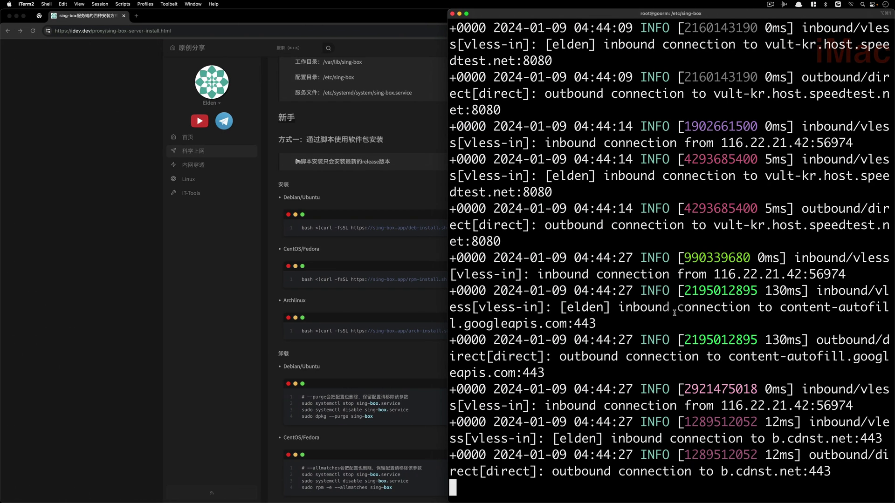
Step: Switch to the iTerm2 SSH session, stop the running sing-box process and clear the terminal
key("ctrl+c")
type("clear")
key("Return")
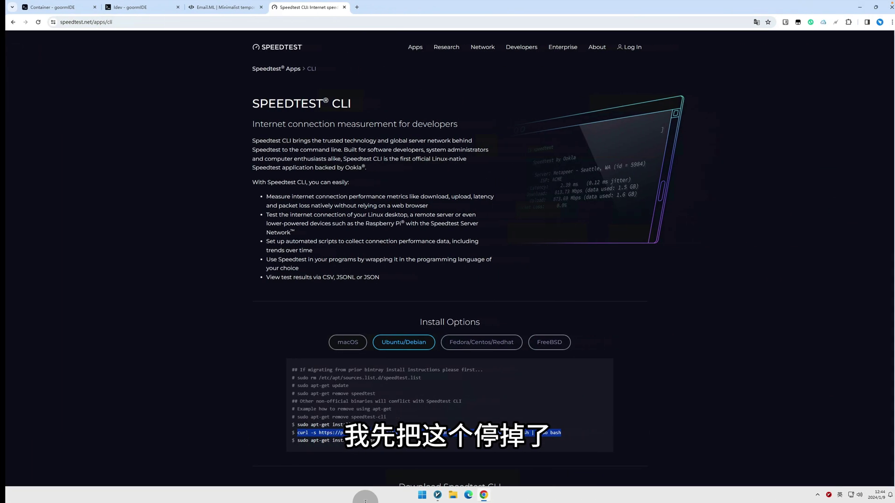
Step: Switch to v2rayN and set the system proxy mode to 清除系统代理
left_click(437, 495)
left_click(452, 305)
left_click(409, 250)
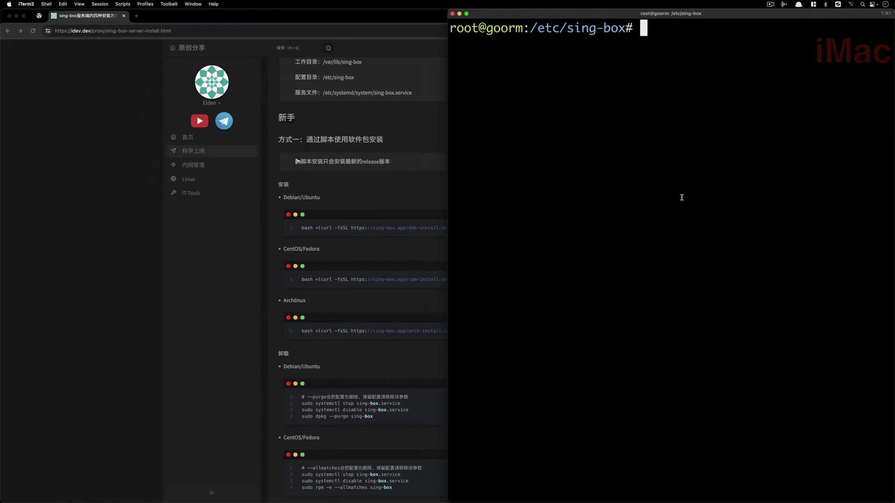
Step: Run the copied curl script in the iTerm2 SSH session to add the Ookla speedtest-cli package repository
key("super+v")
key("Return")
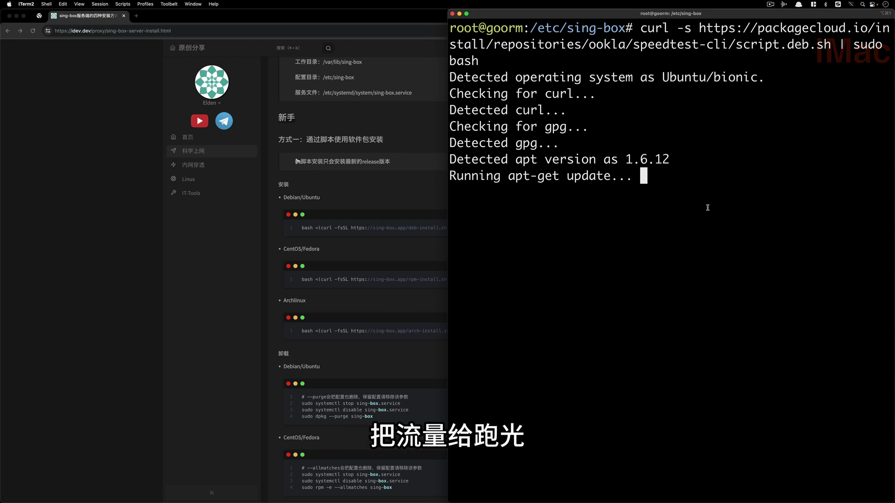
double_click(733, 44)
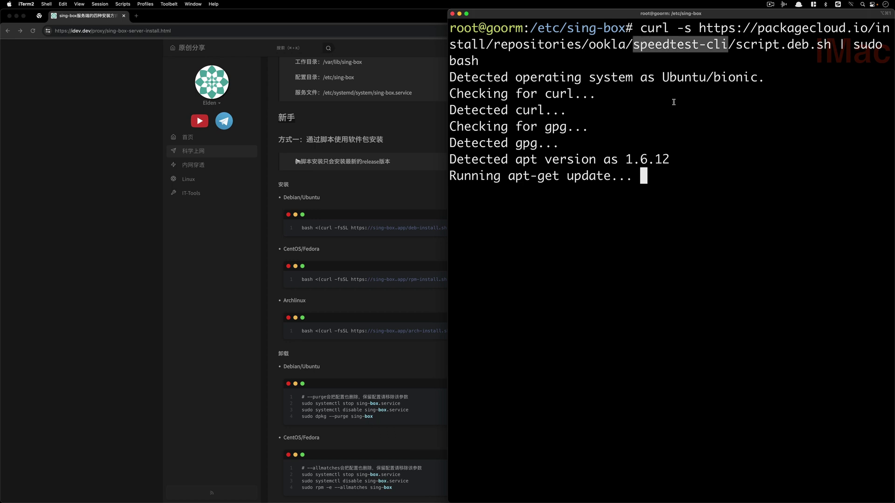
double_click(733, 44)
double_click(733, 45)
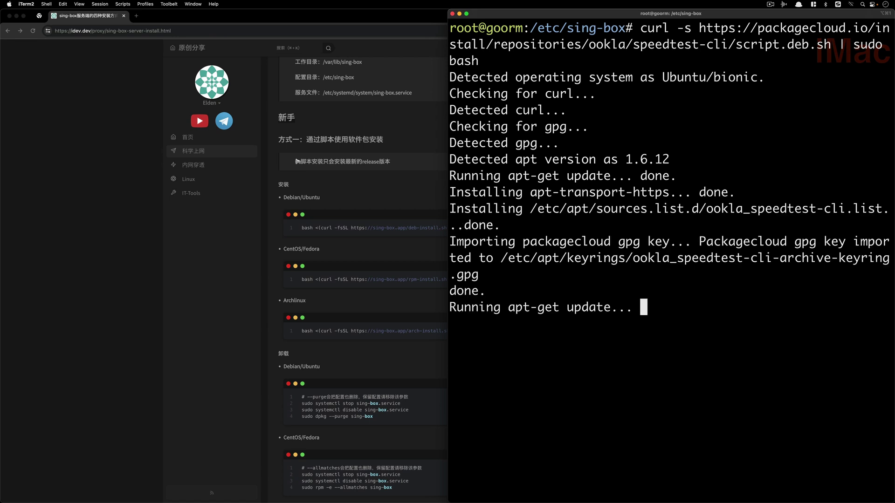
Step: Install the package with apt-get install speedtest and clear the terminal
type("apt-get install speedtest")
key("Return")
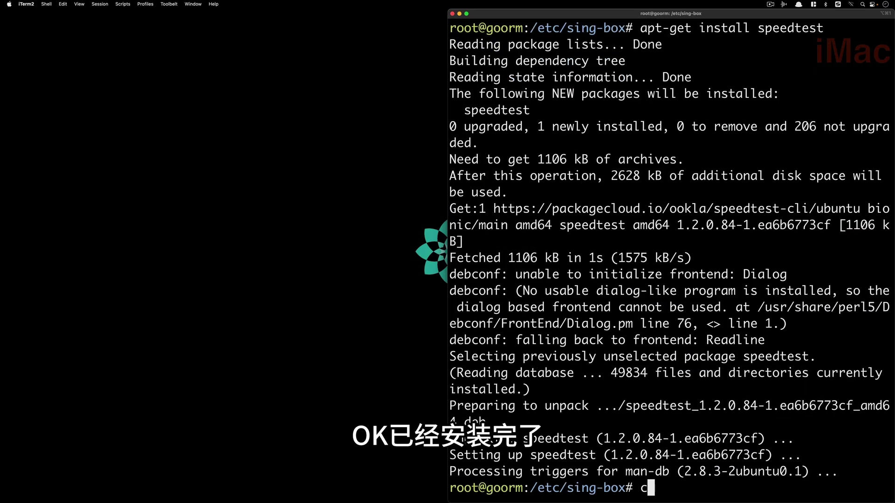
type("clear")
key("Return")
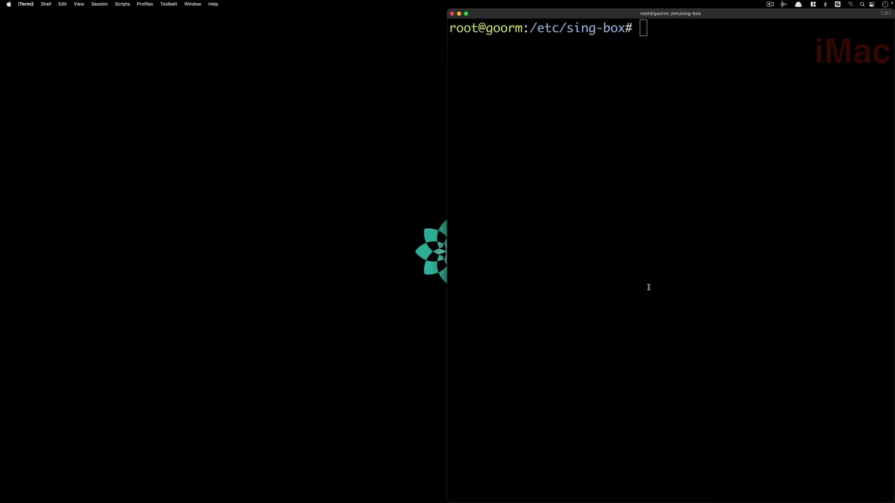
Step: Run speedtest in the container and accept its license with YES
left_click(649, 287)
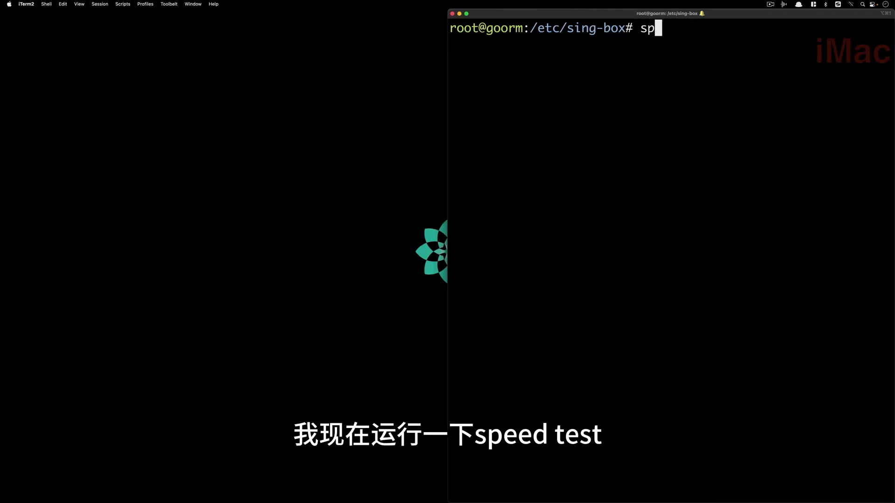
type("spe")
key("BackSpace")
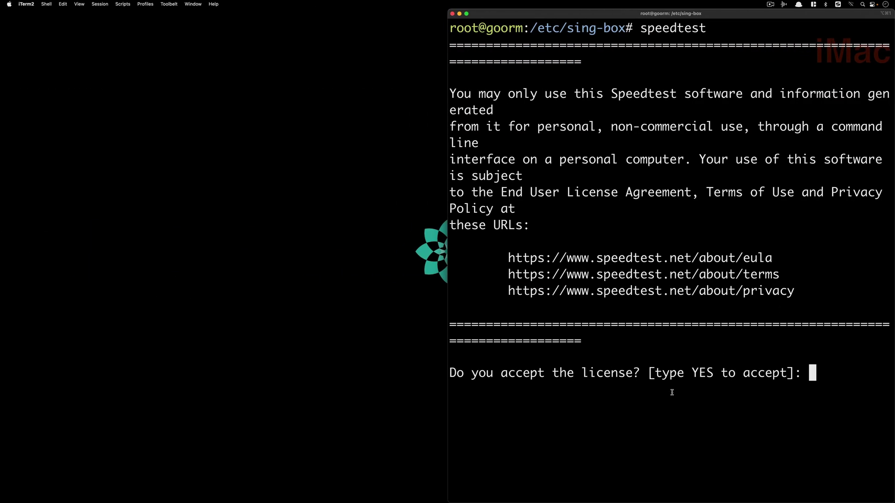
type("es")
key("Return")
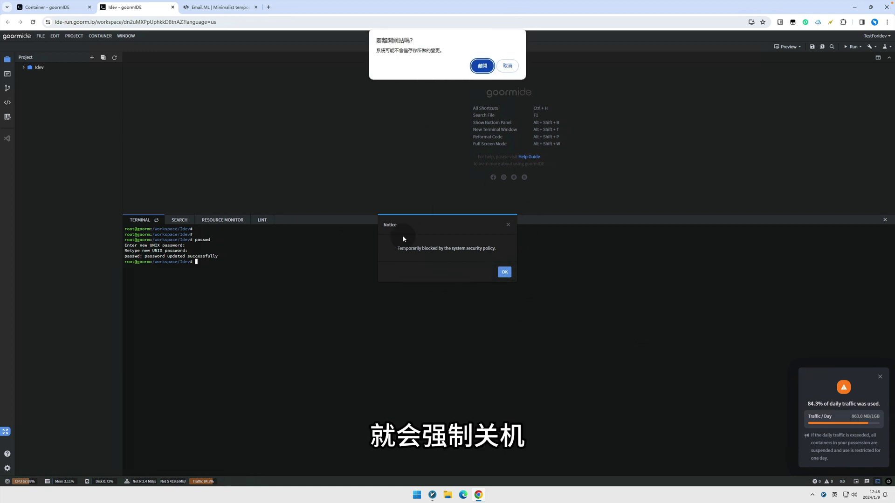
Step: Dismiss the security policy notice, leave the blocked IDE workspace page, and close the Email.ML page
left_click(508, 66)
left_click(504, 273)
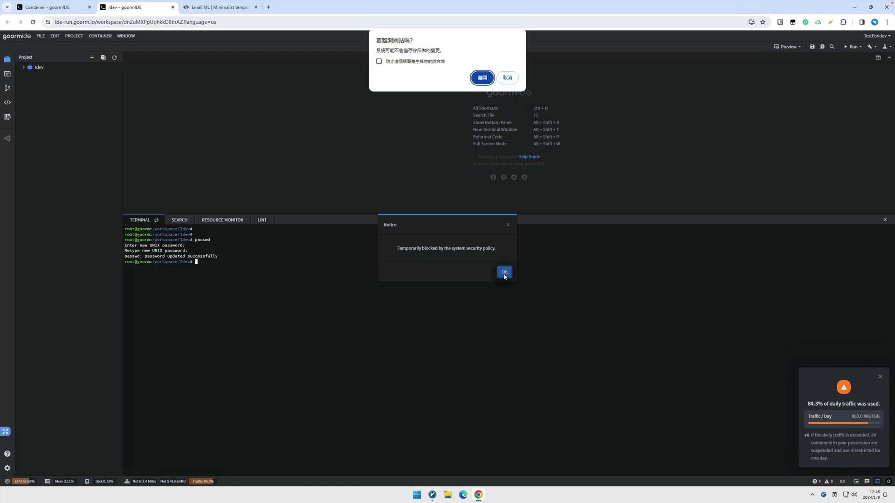
left_click(482, 77)
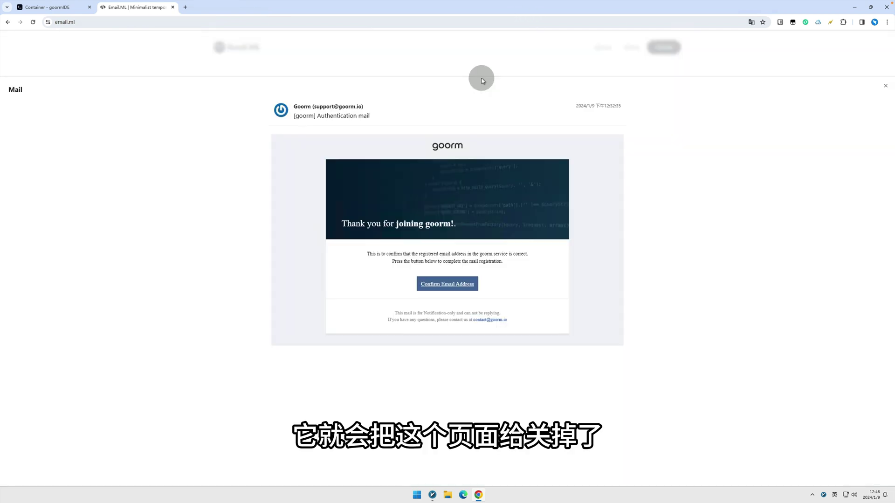
left_click(172, 7)
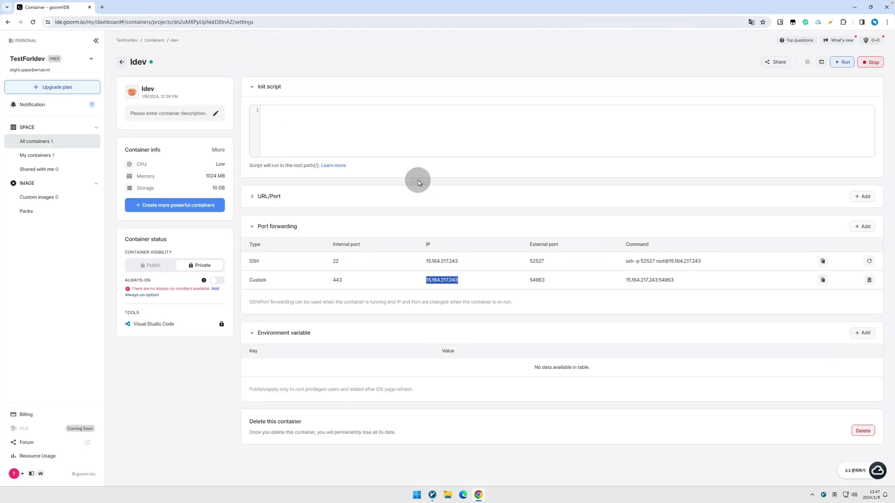
Step: Reload the goormIDE container page and open the settings of the Idev container
left_click(32, 22)
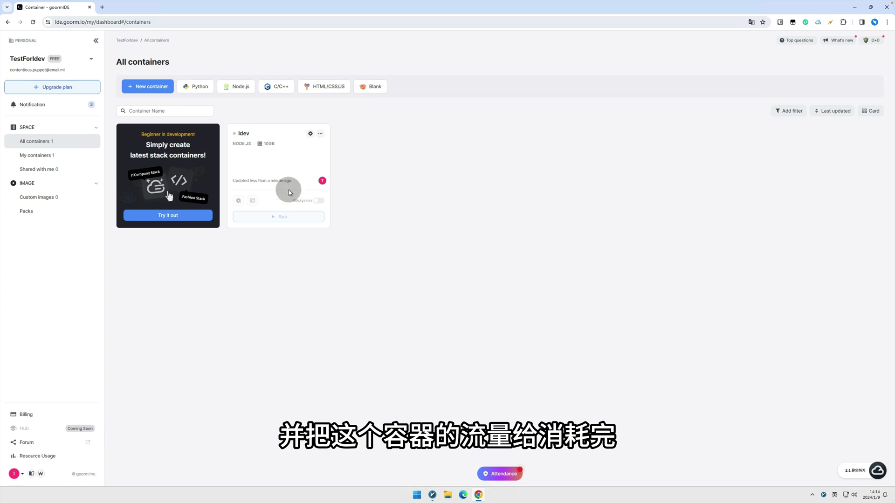
mouse_move(284, 224)
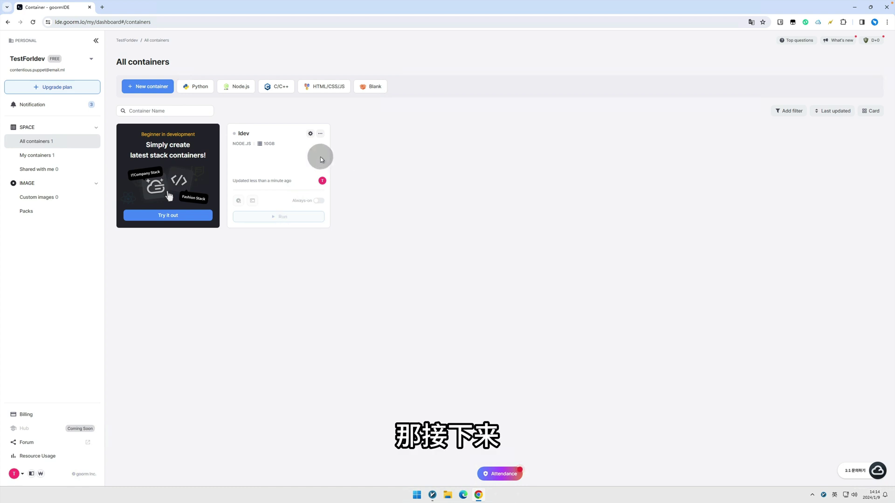
left_click(310, 135)
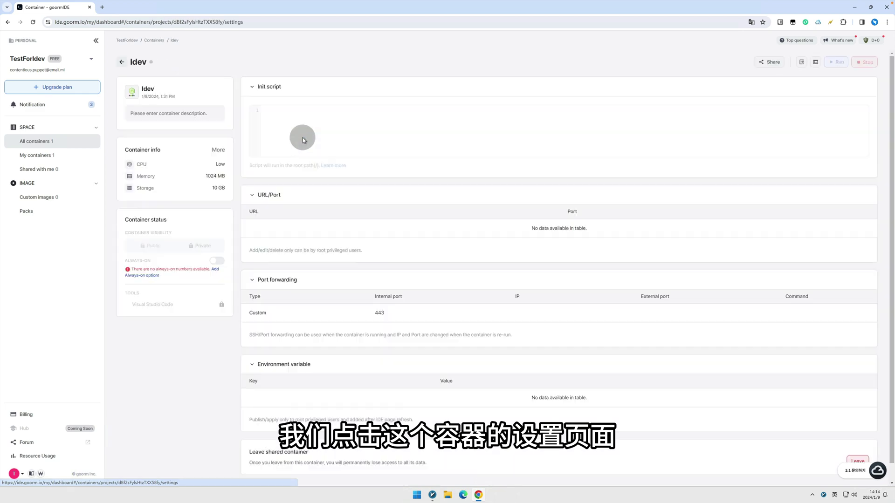
Step: In a new browser tab, enter the ide-run.goorm.io/workspace address with the container ID and ?language=us, without loading it
left_click(108, 8)
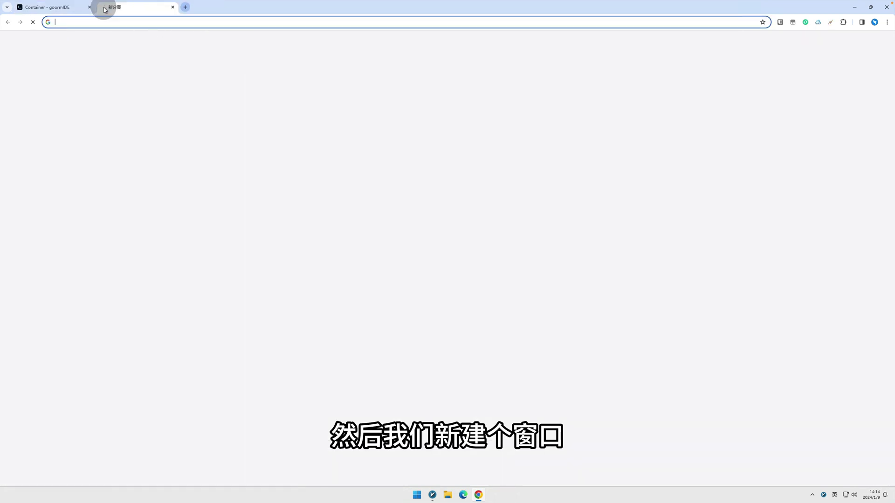
type("ide")
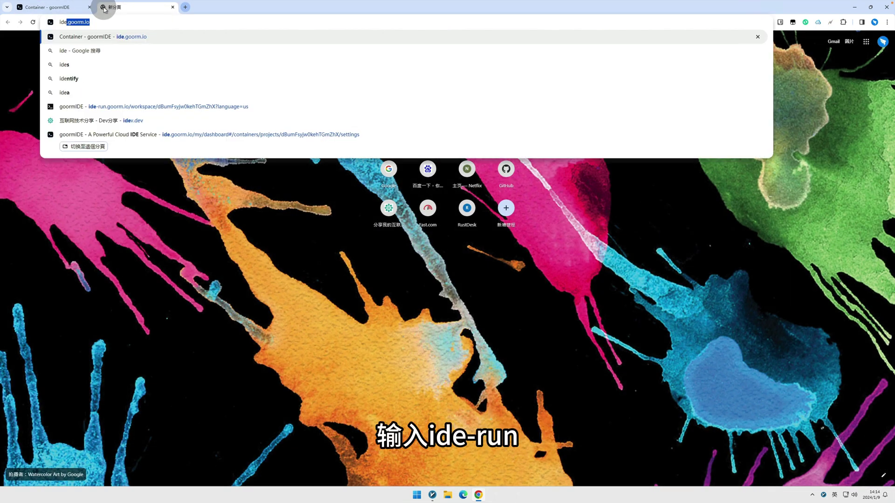
type("-run.g")
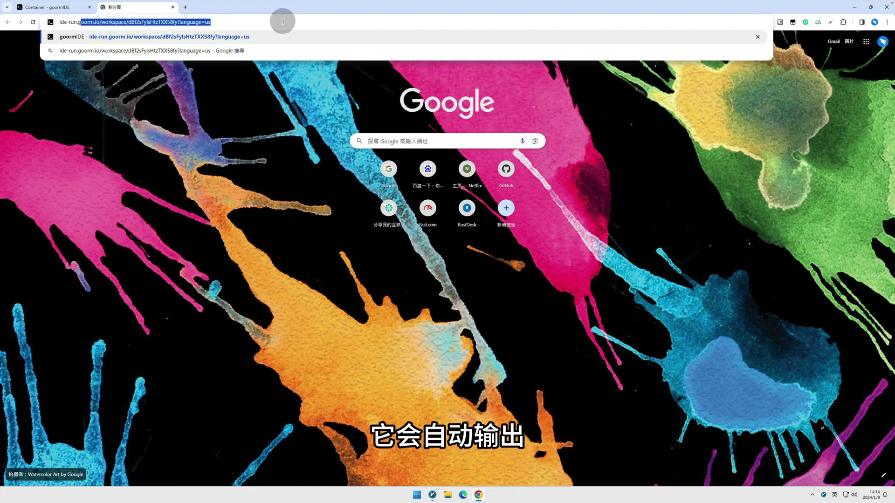
key("Right")
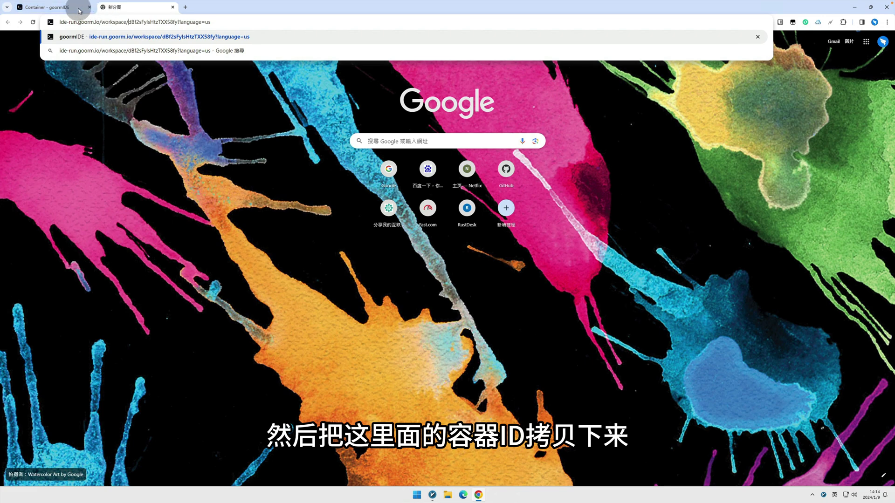
Step: Copy the container ID from the settings page URL, put it in the ide-run.goorm.io workspace address, and load that page
left_click(65, 9)
left_click_drag(186, 23, 240, 22)
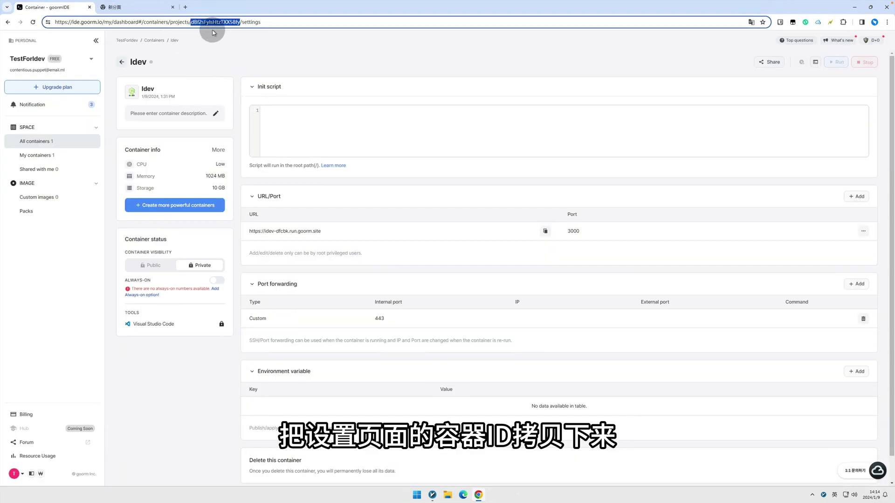
left_click(135, 7)
double_click(156, 22)
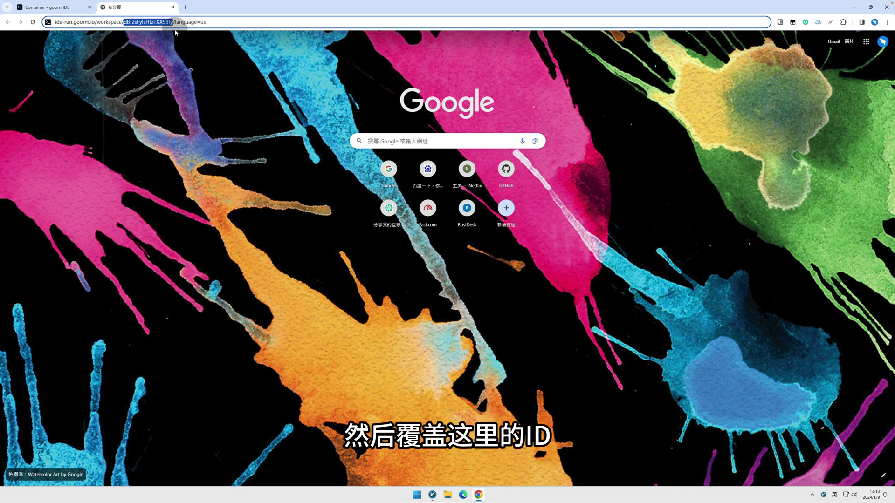
key("super")
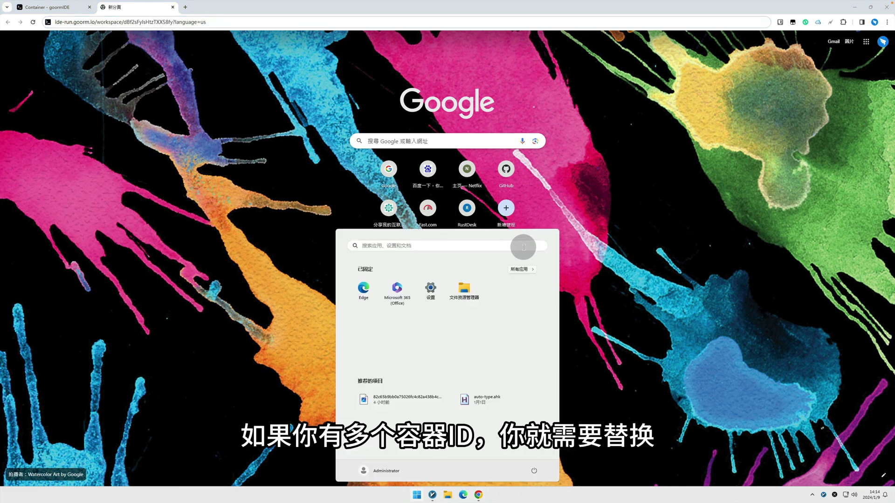
left_click(143, 21)
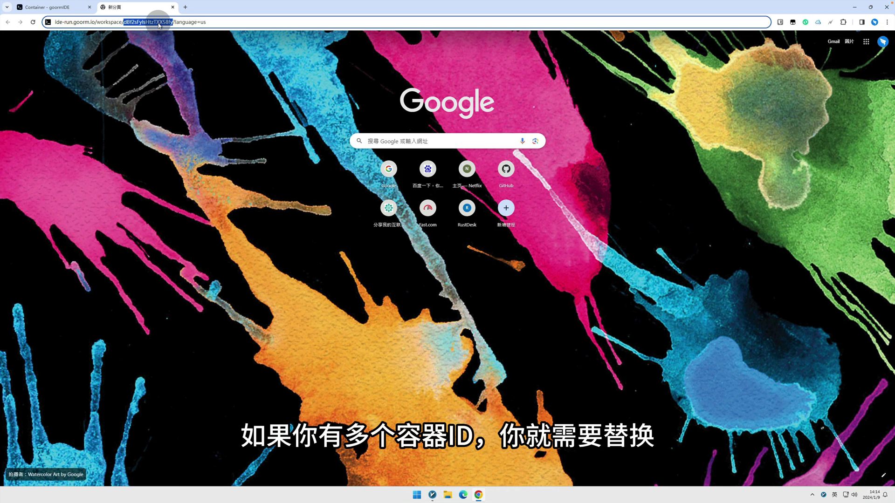
left_click(149, 22)
key("Return")
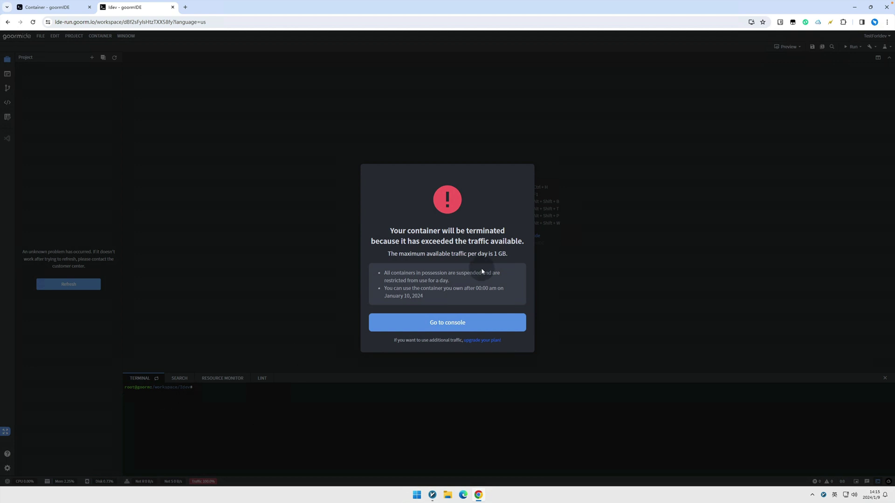
Step: Open Chrome's developer tools (開發人員工具) on the Idev workspace page
left_click(887, 22)
mouse_move(790, 221)
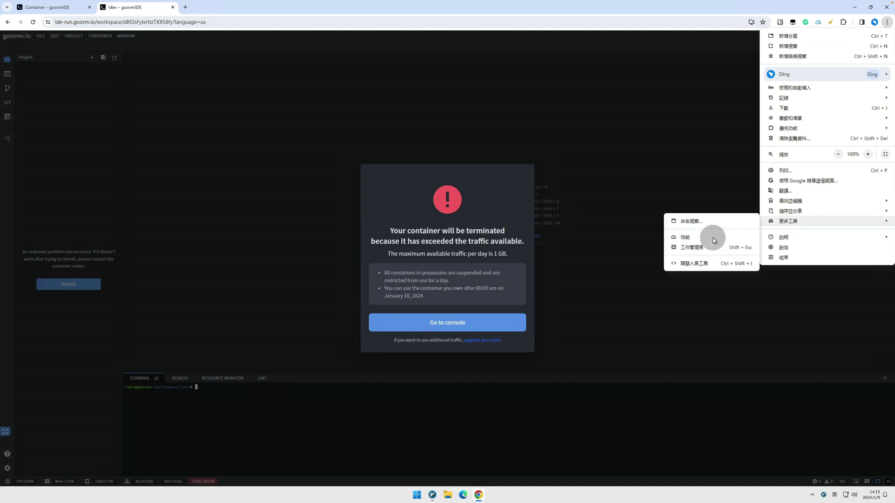
left_click(694, 263)
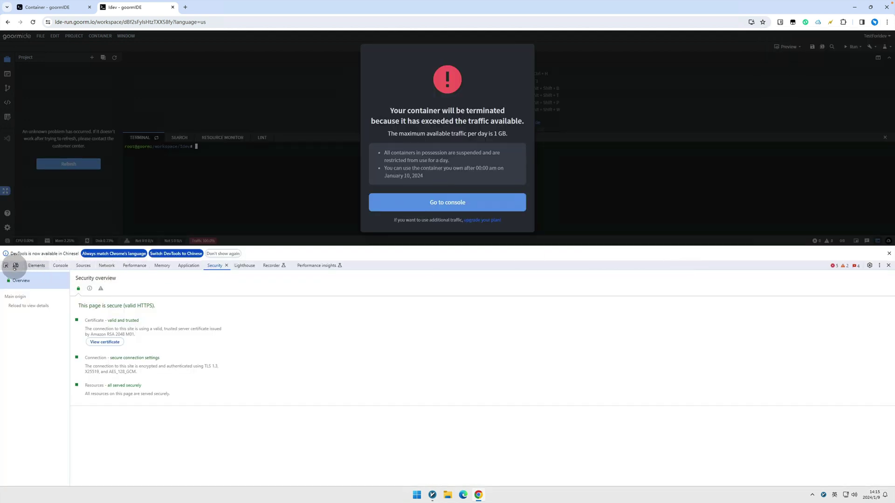